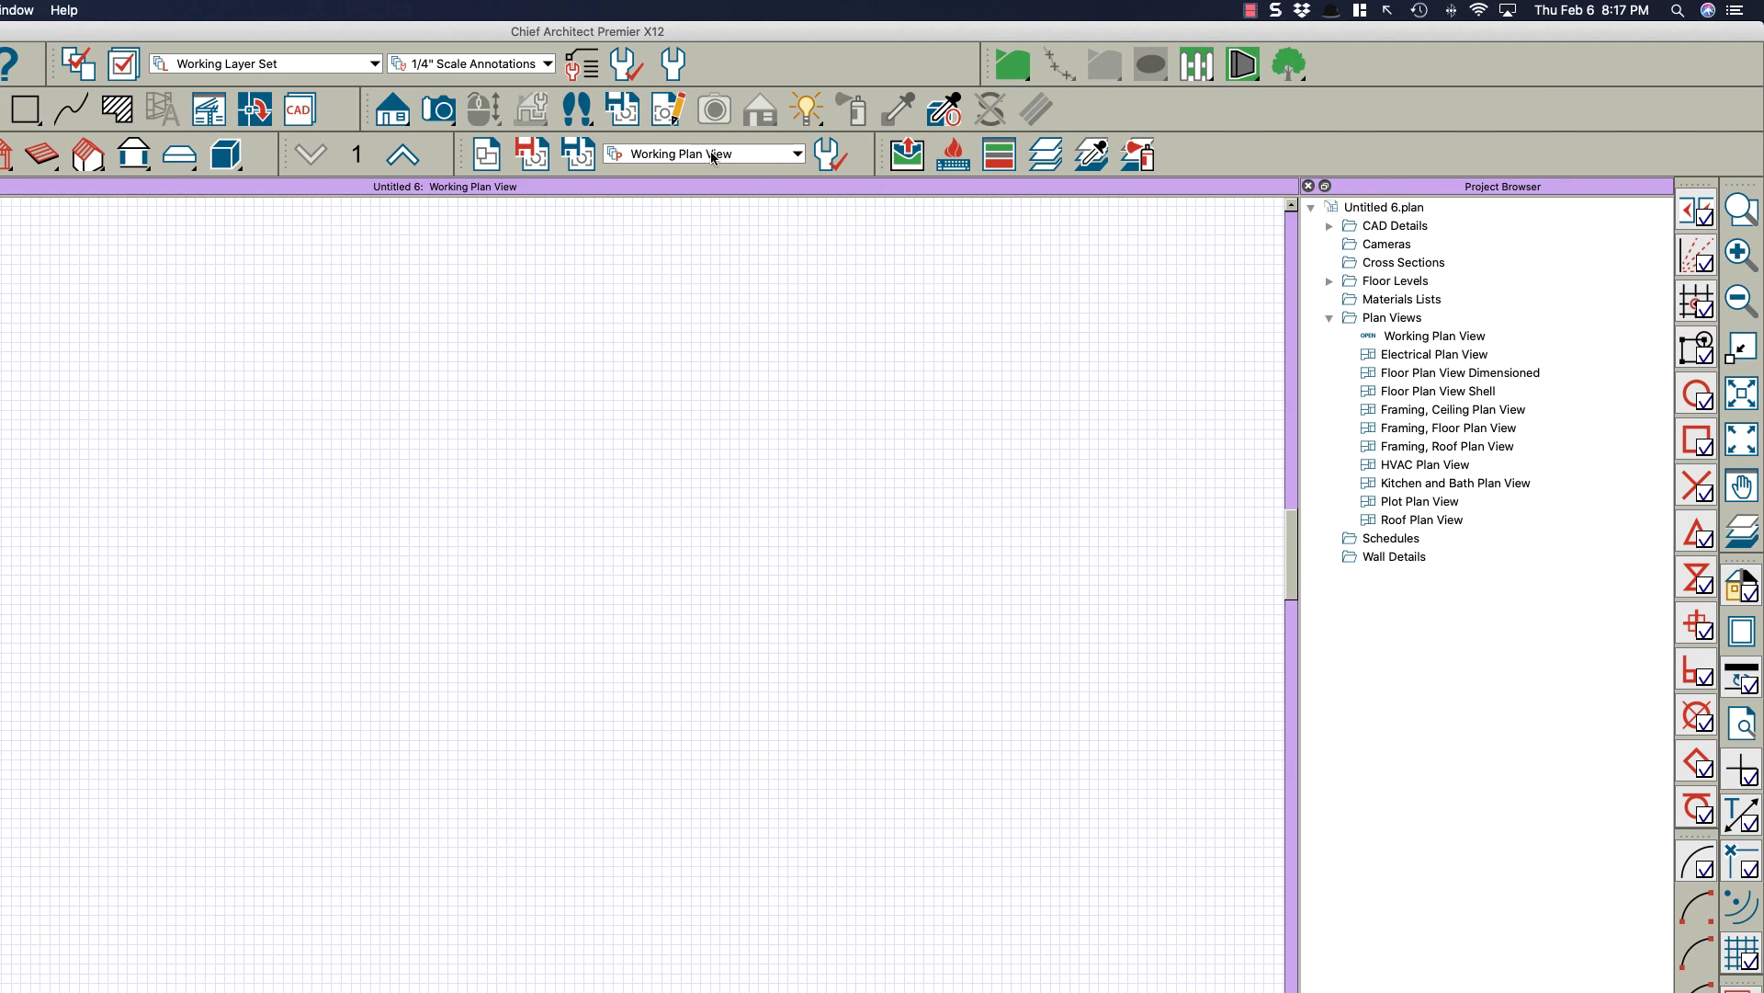
Review the annotation set and layer set lists, keeping Working Layer Set active
{"action": "left_click", "coordinate": [528, 64]}
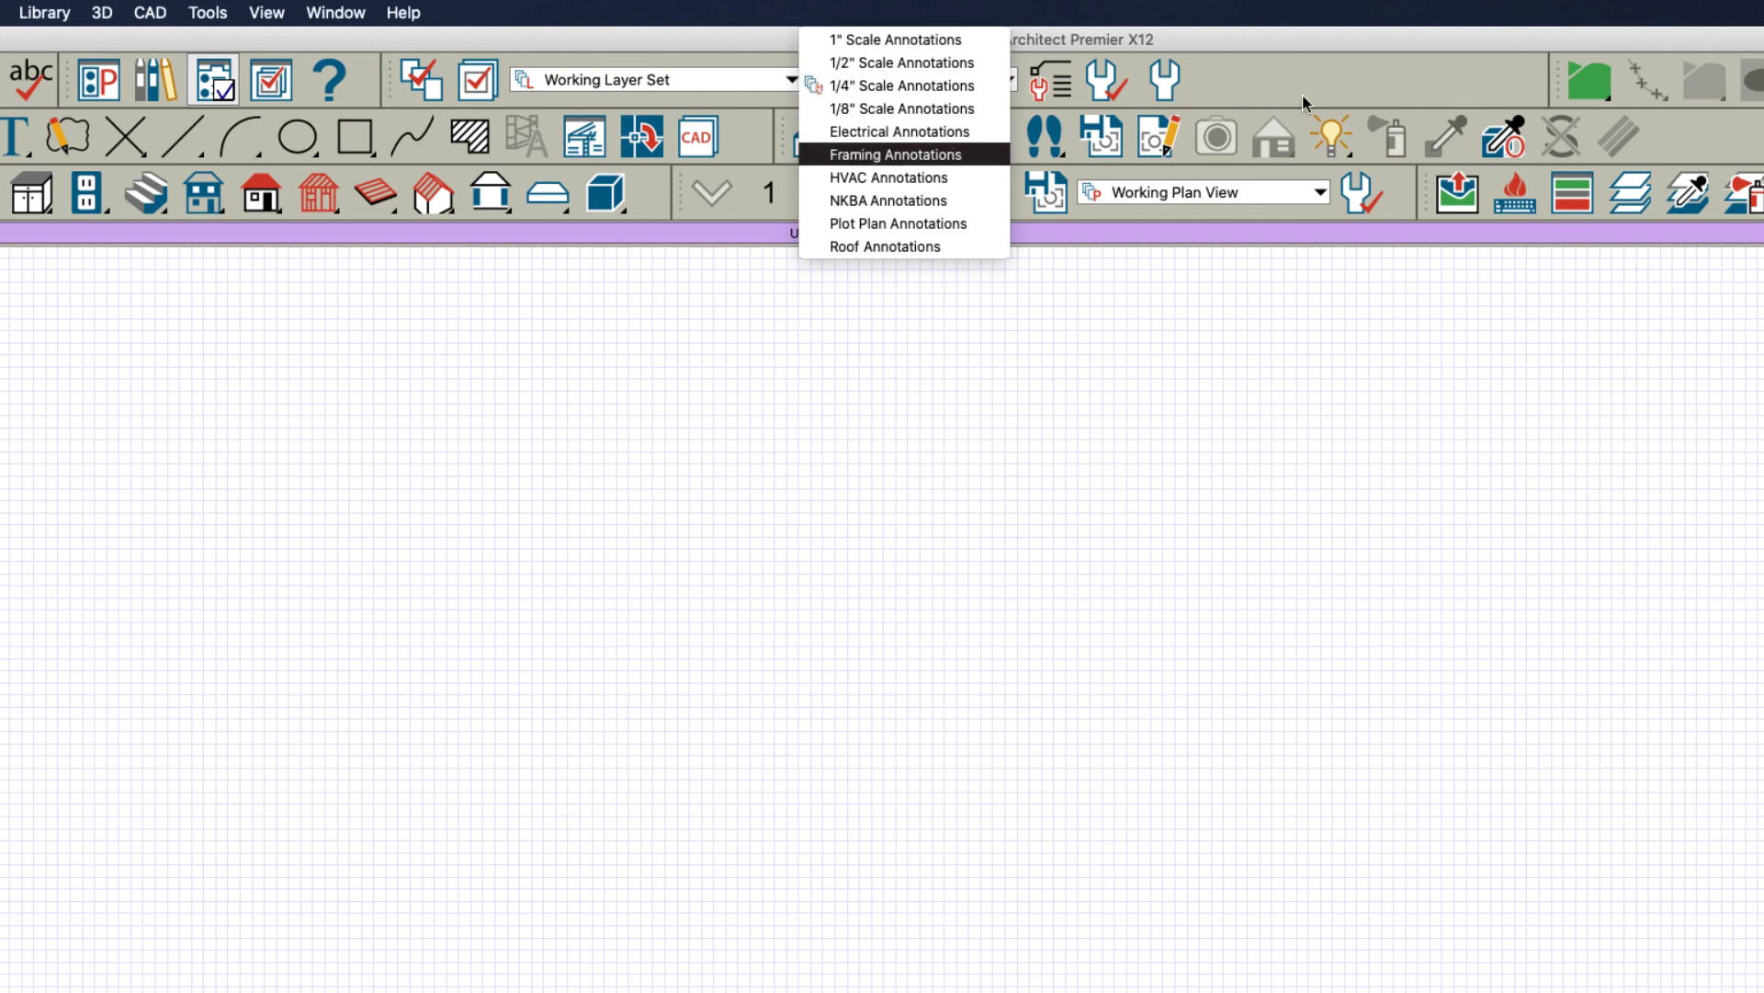
{"action": "left_click", "coordinate": [1199, 75]}
{"action": "left_click", "coordinate": [722, 82]}
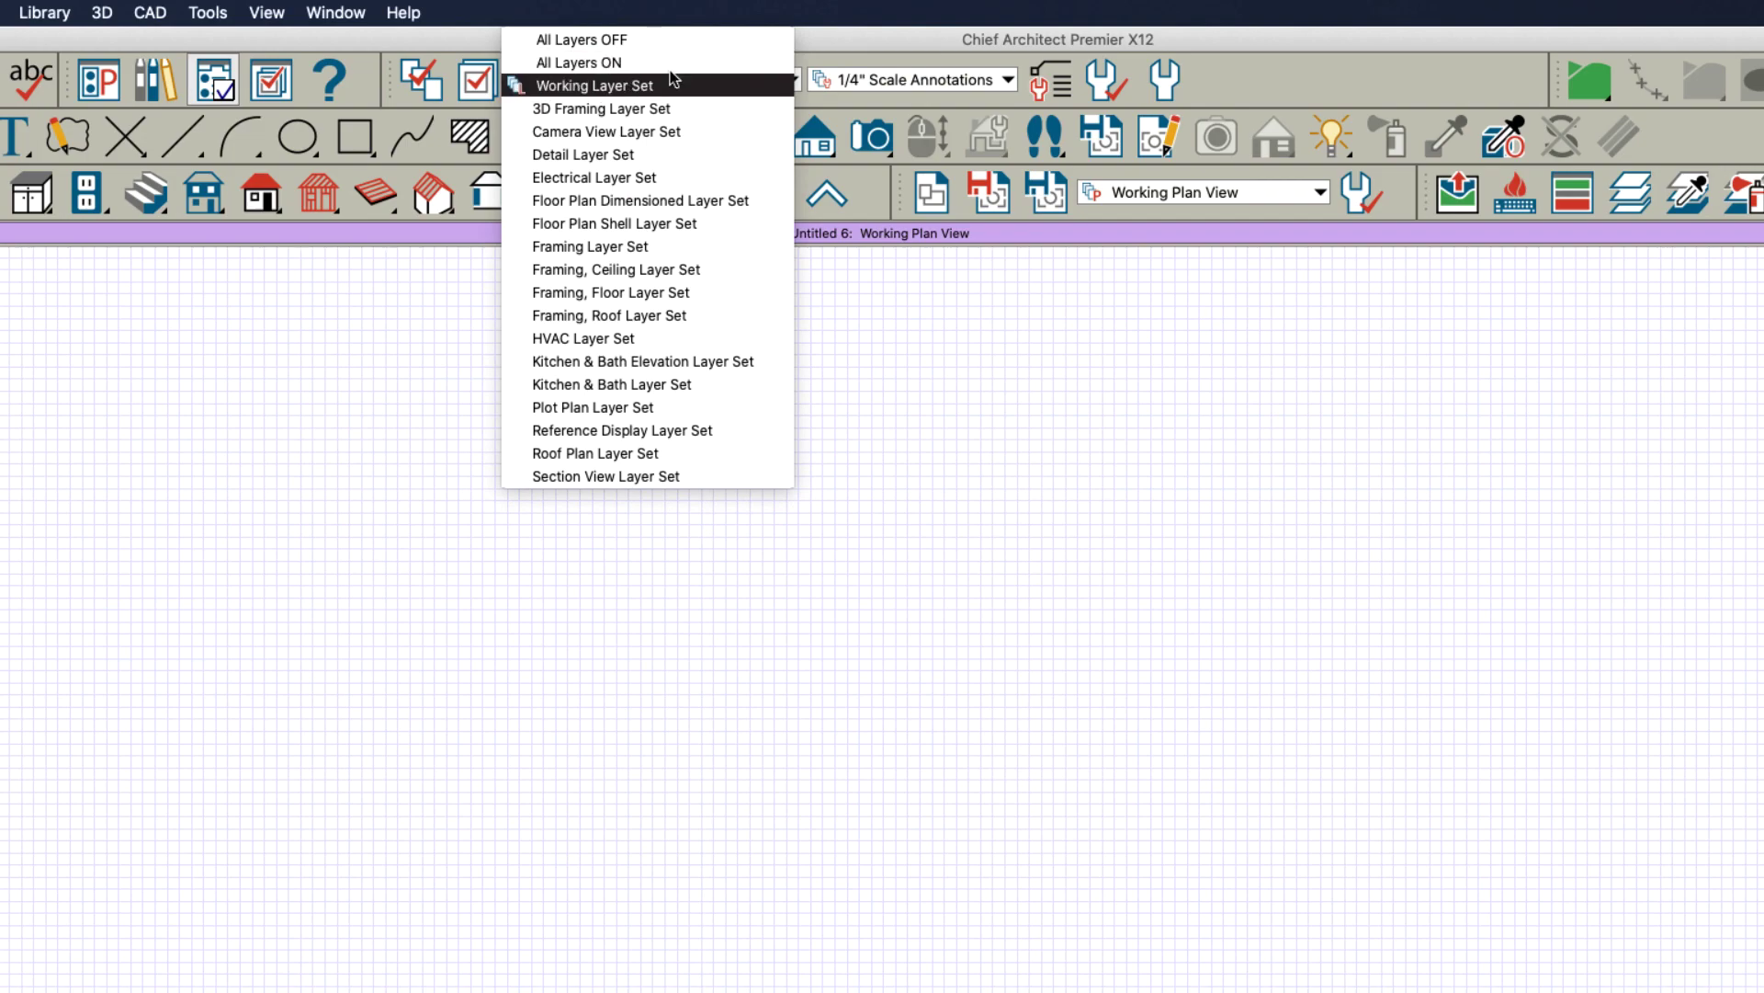
{"action": "left_click", "coordinate": [1255, 74]}
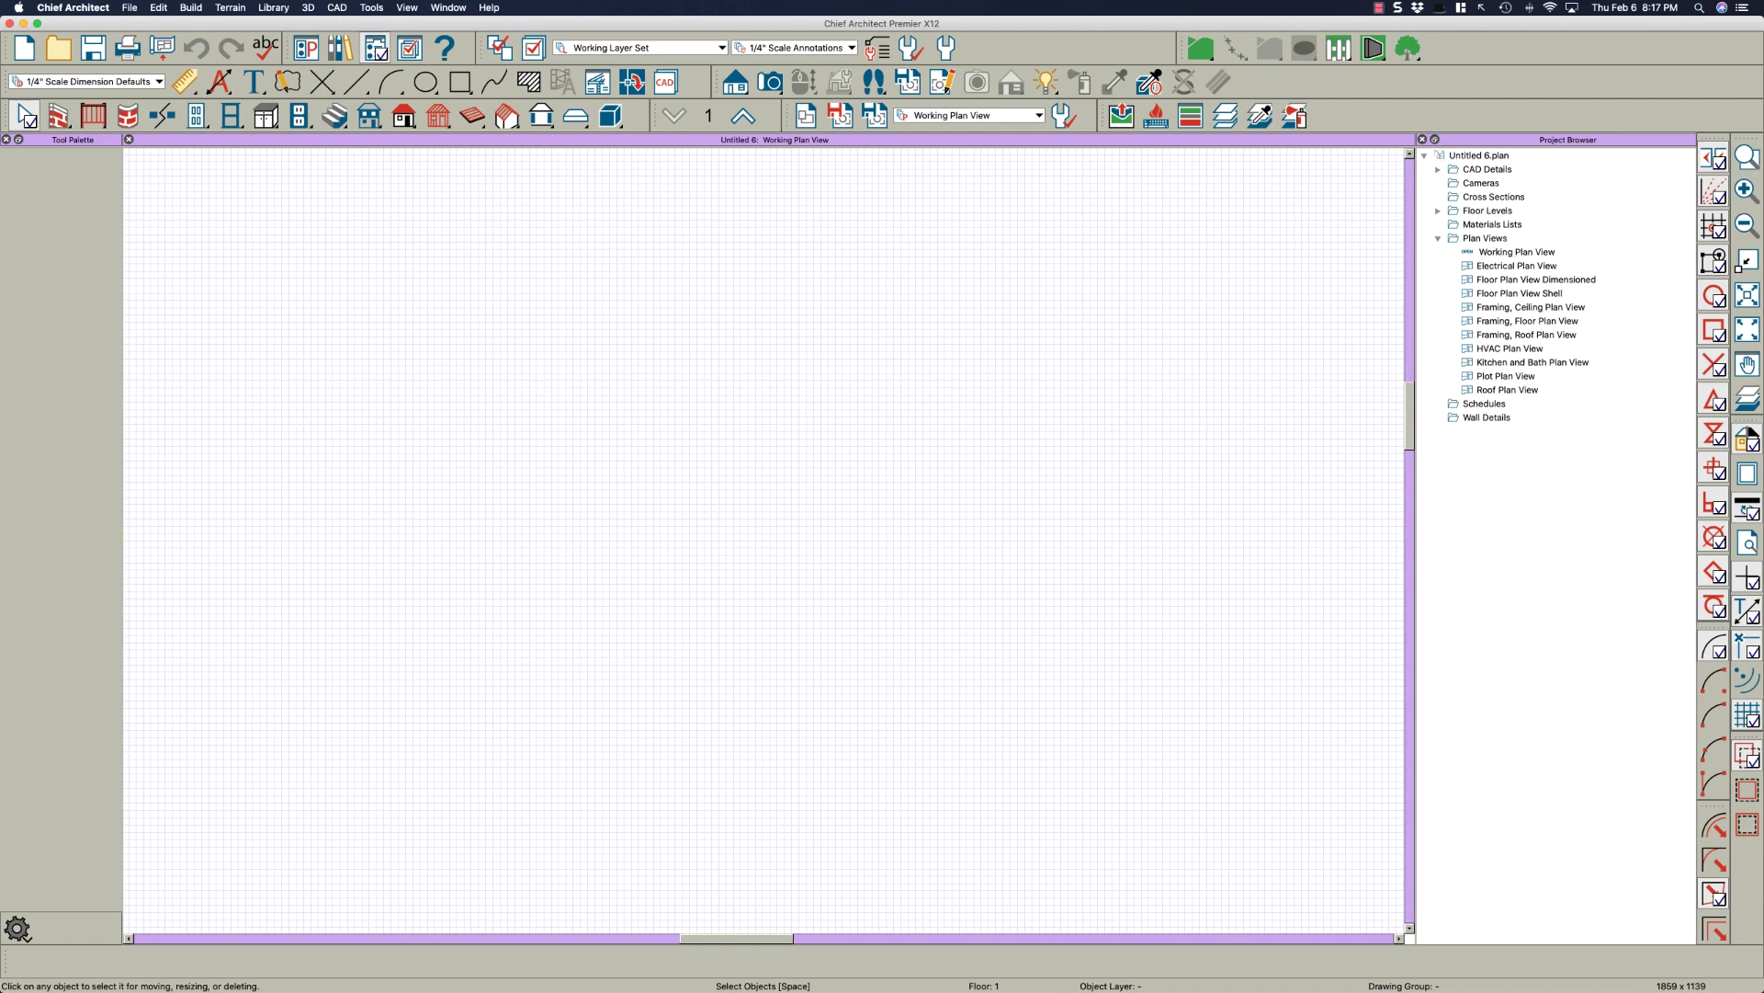
Load the Nestor template plan from the Nestor Mod folder to import saved plan views
{"action": "left_click", "coordinate": [132, 9]}
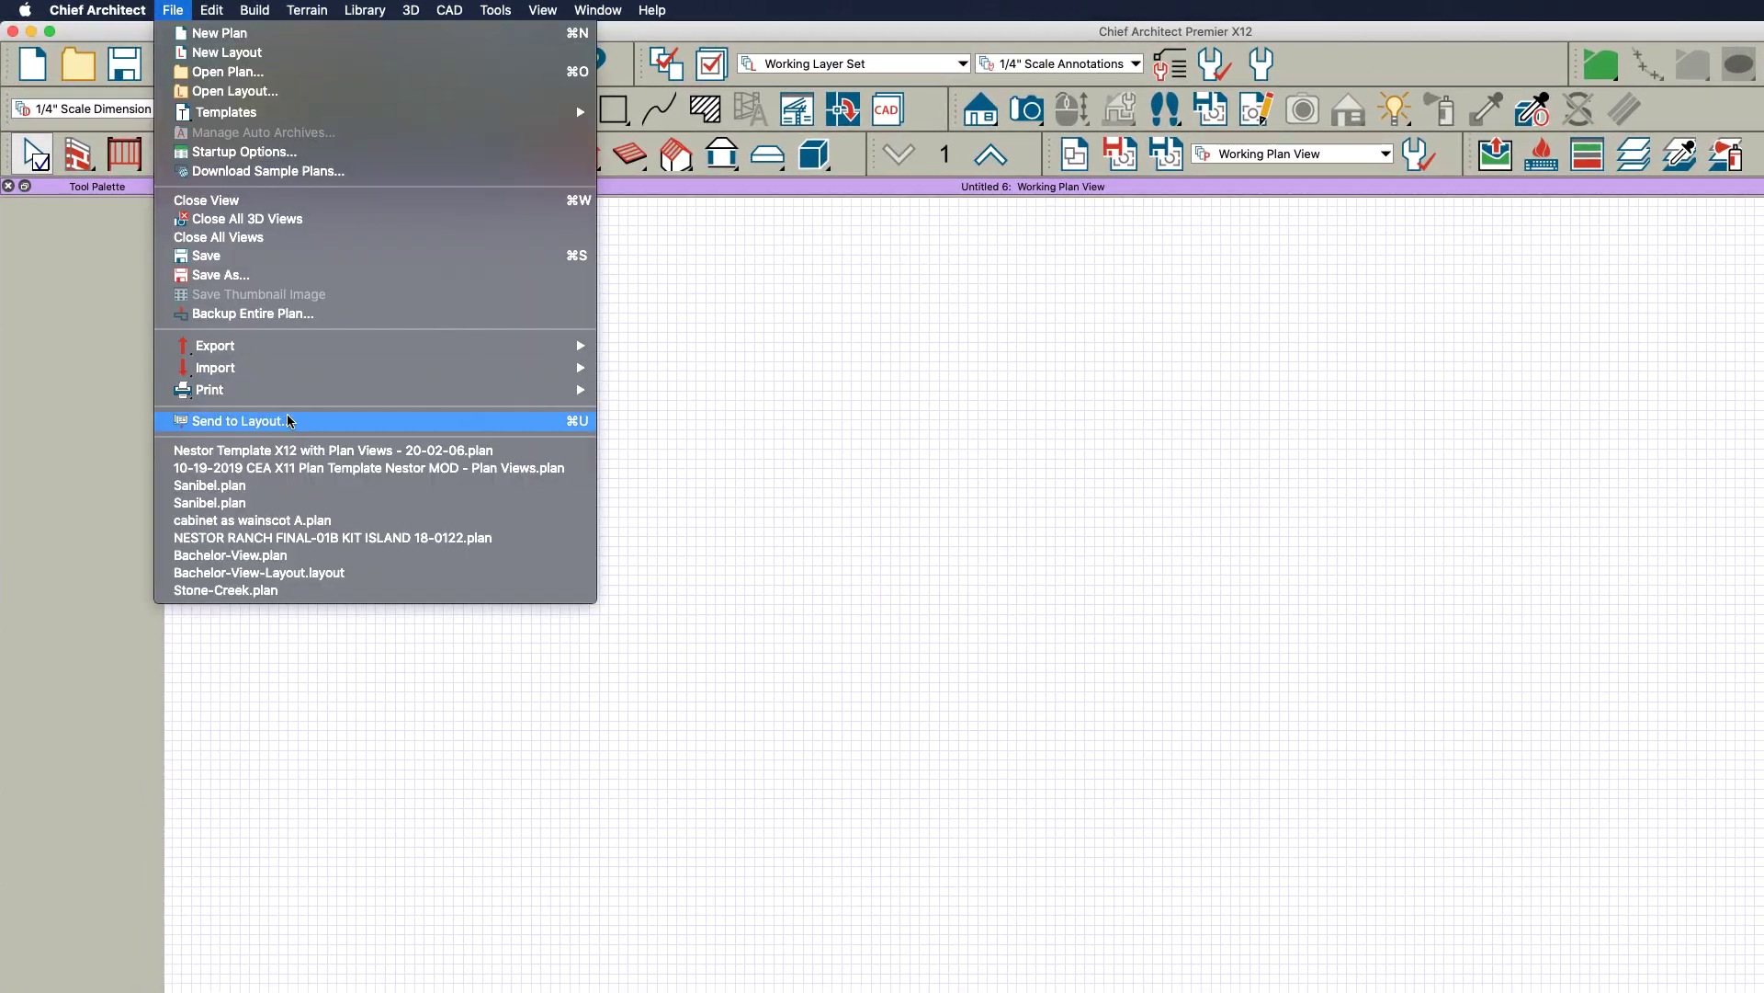
{"action": "mouse_move", "coordinate": [248, 368]}
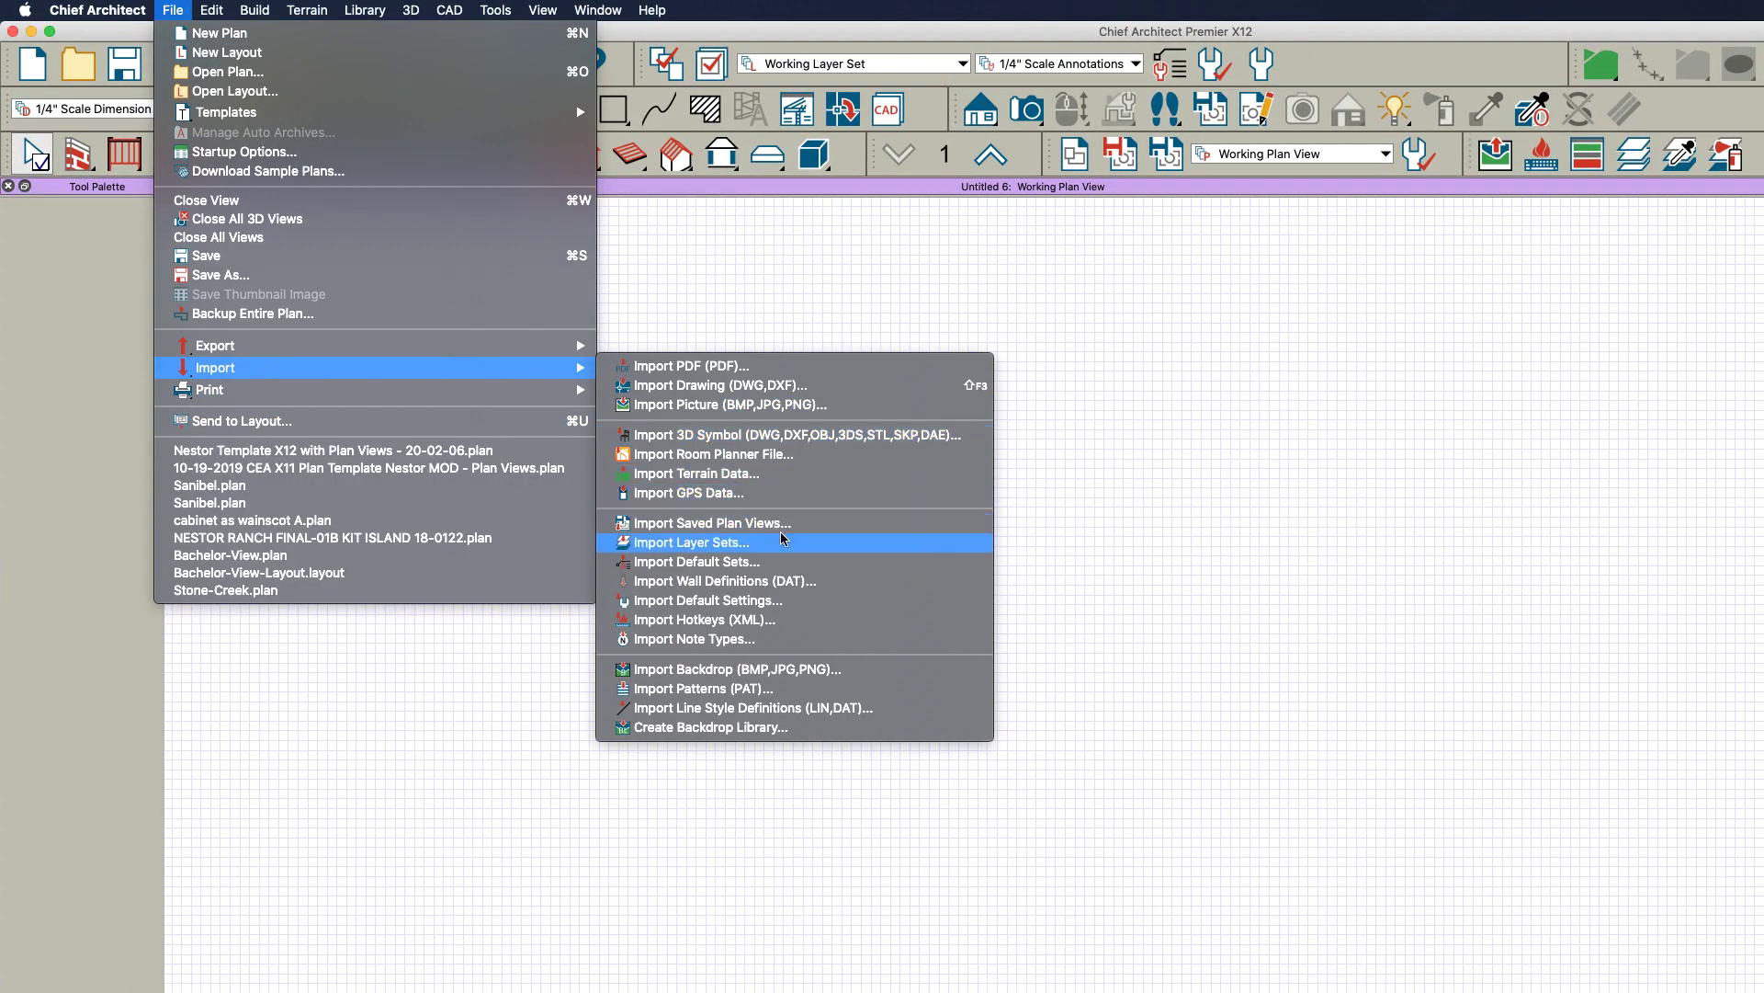
{"action": "left_click", "coordinate": [719, 522]}
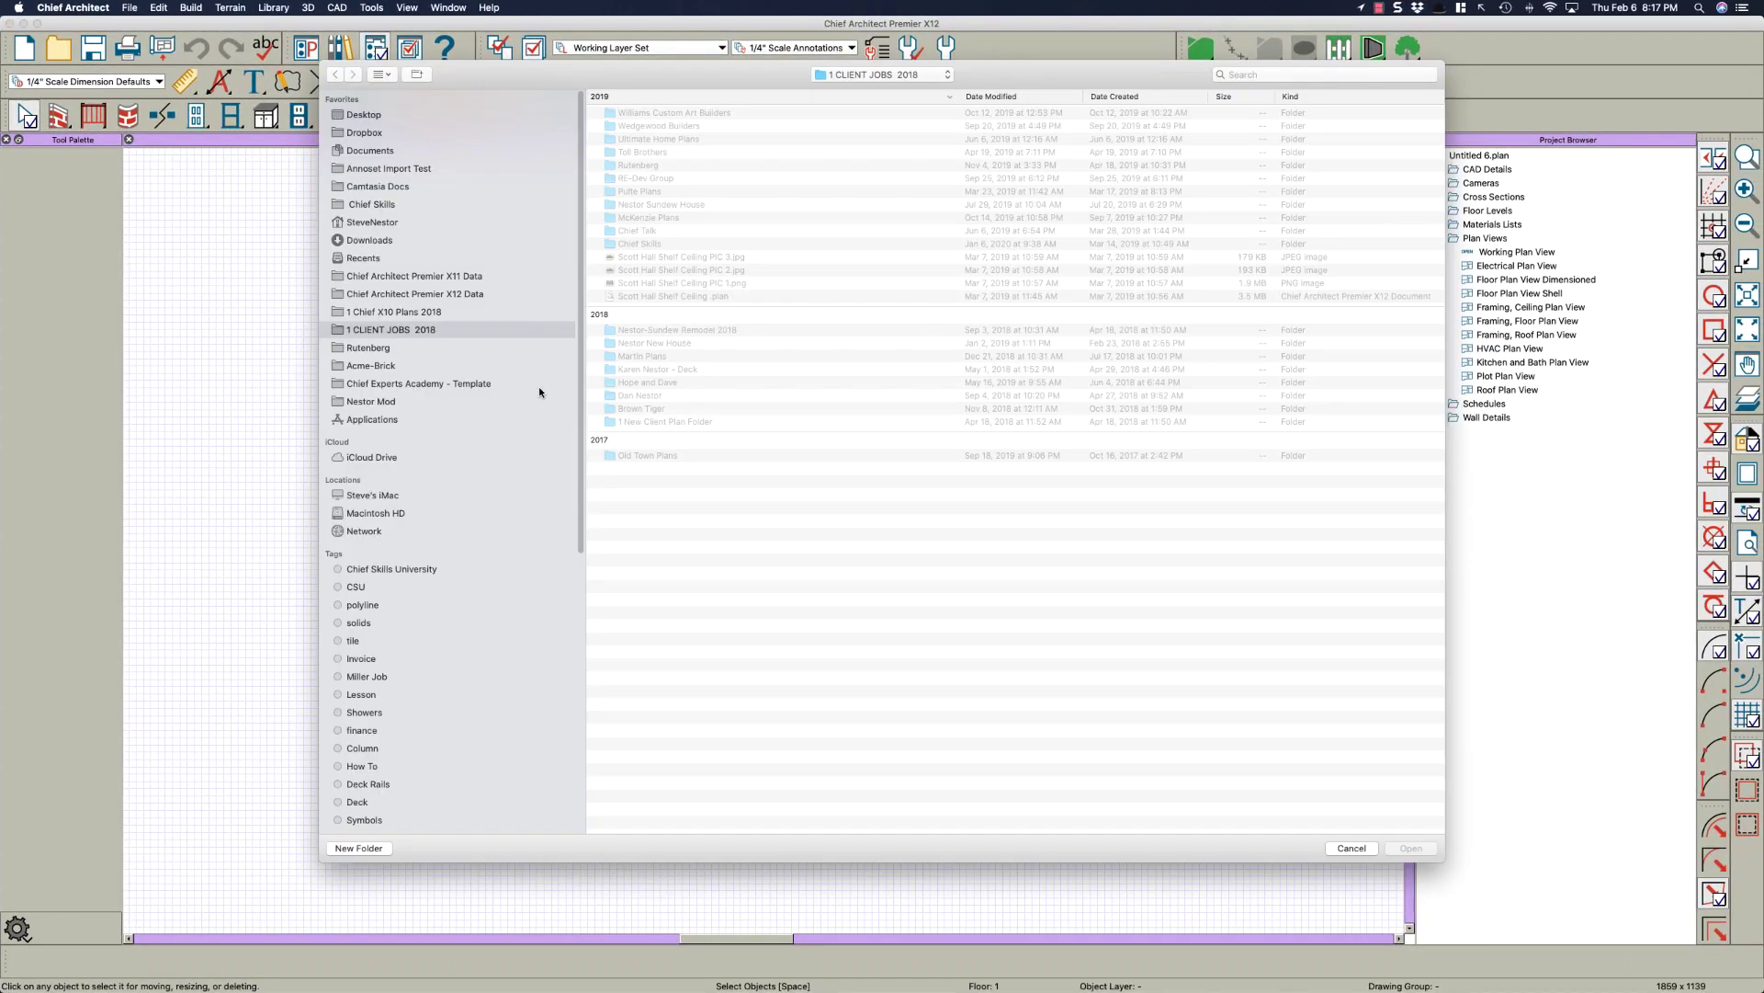
{"action": "left_click", "coordinate": [373, 170]}
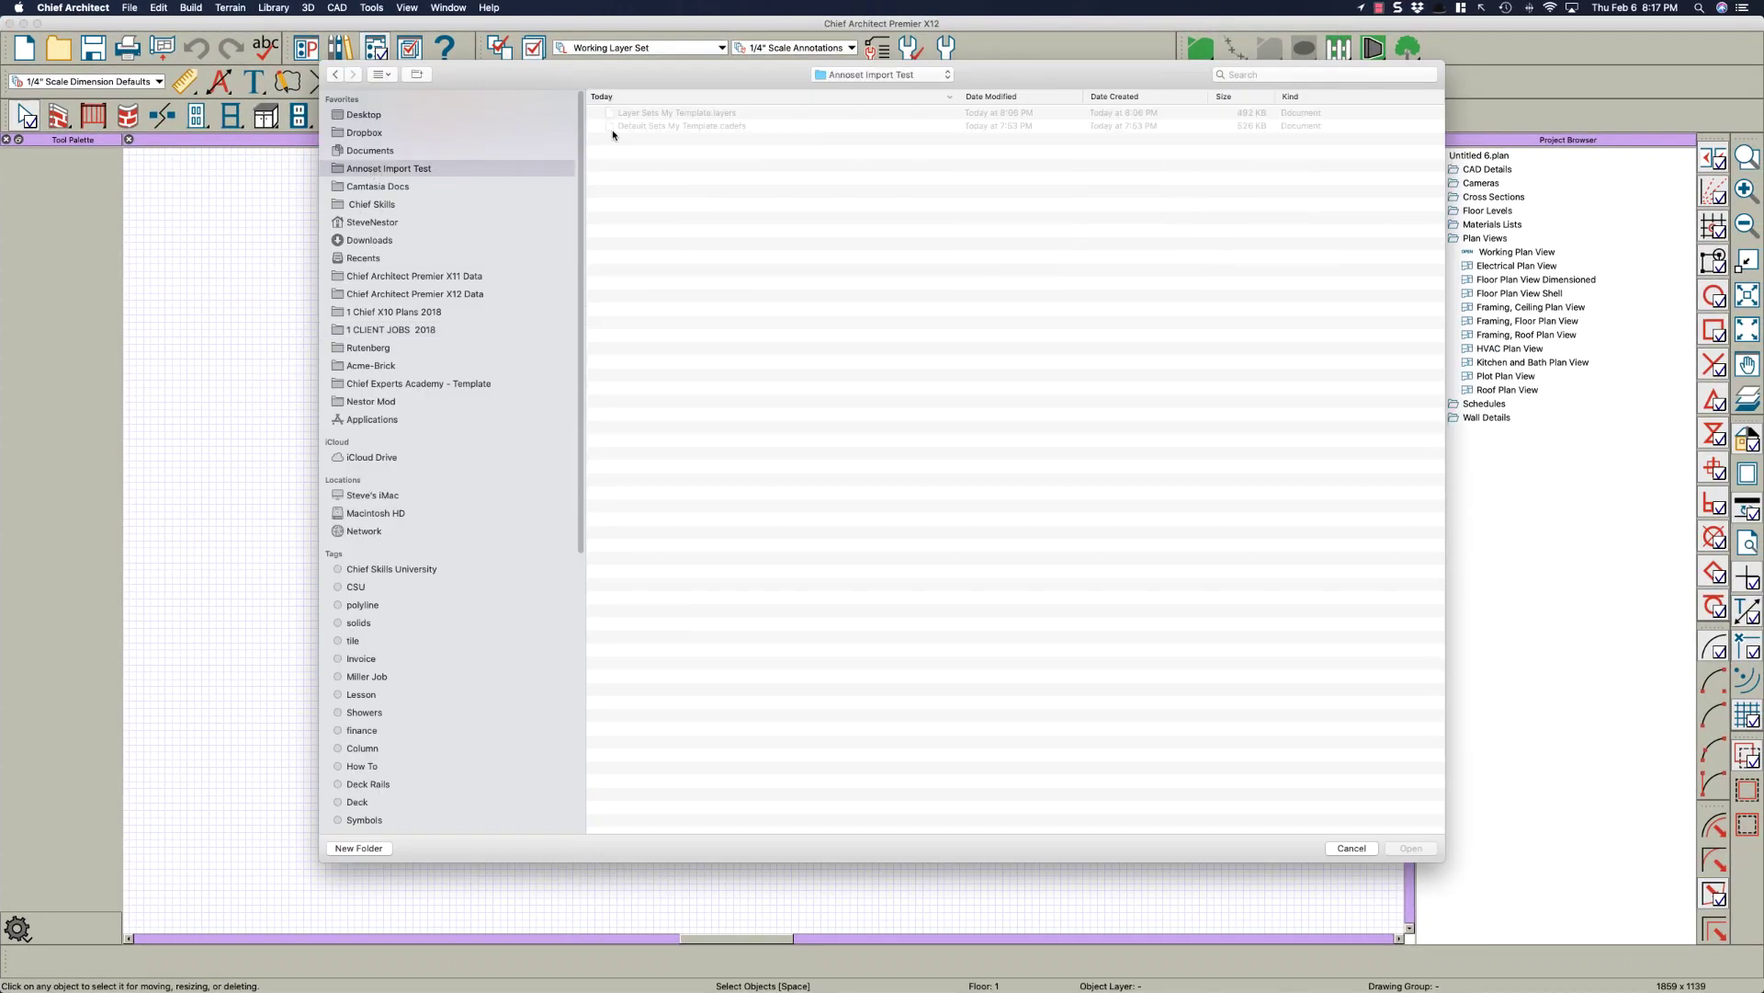
{"action": "left_click", "coordinate": [374, 402]}
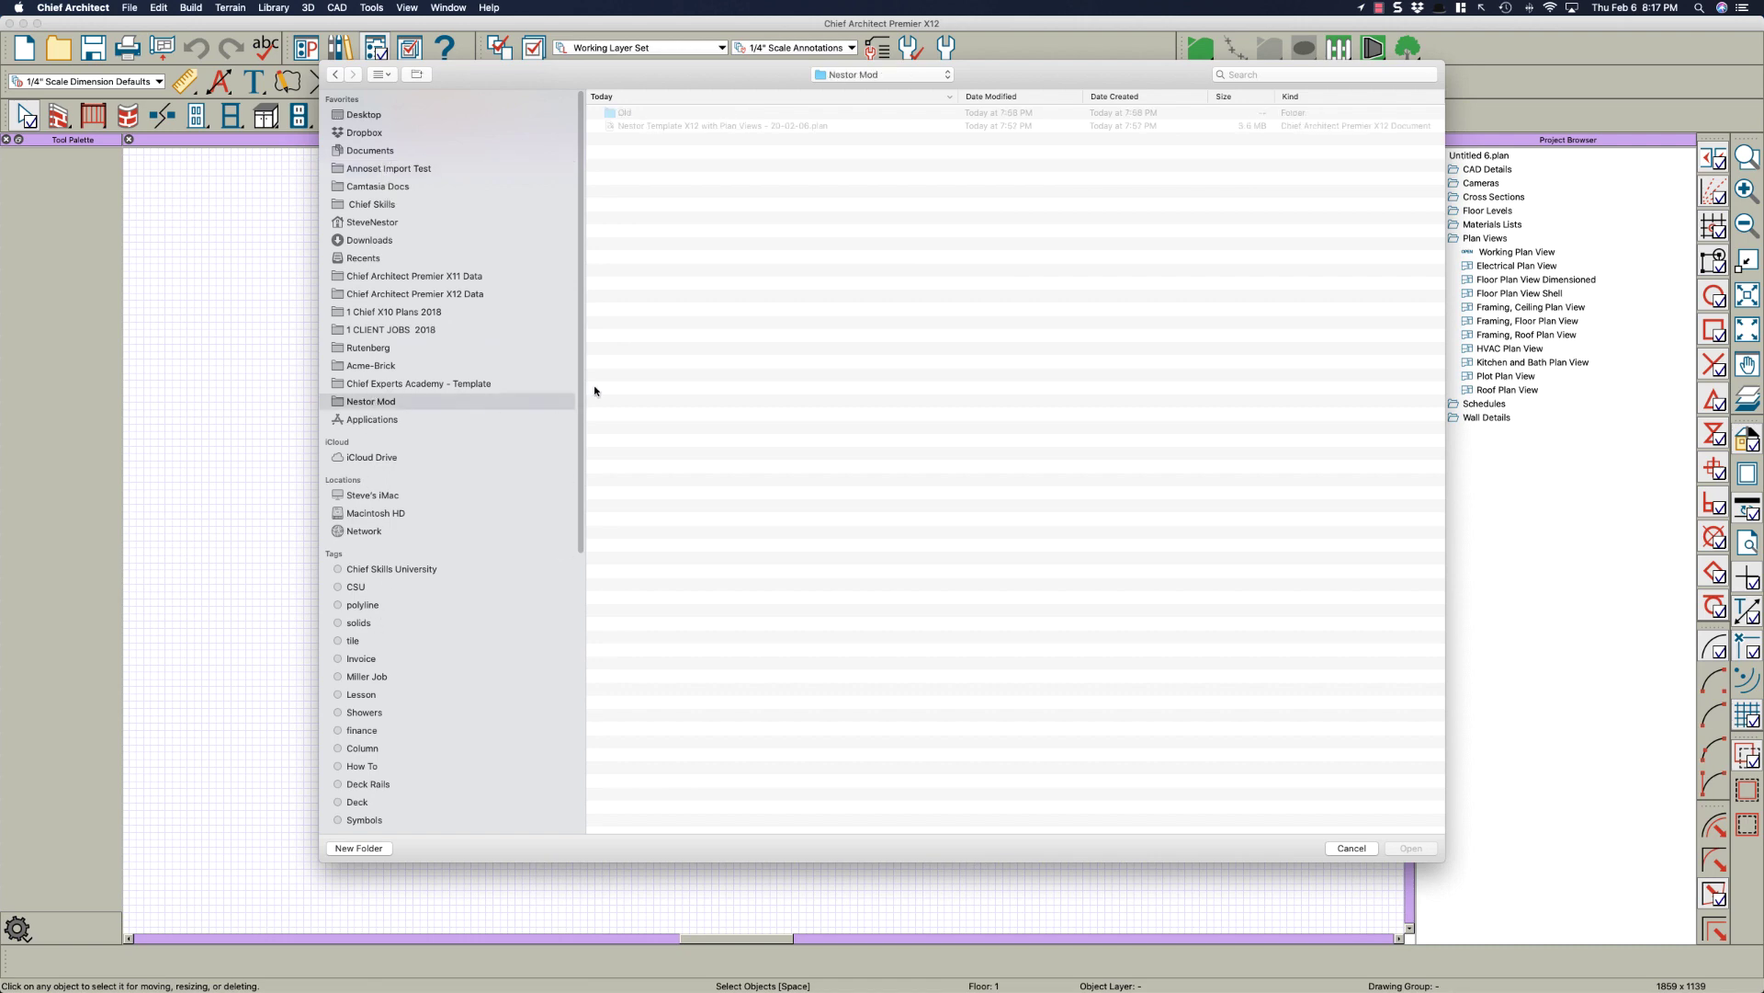
{"action": "left_click", "coordinate": [730, 126]}
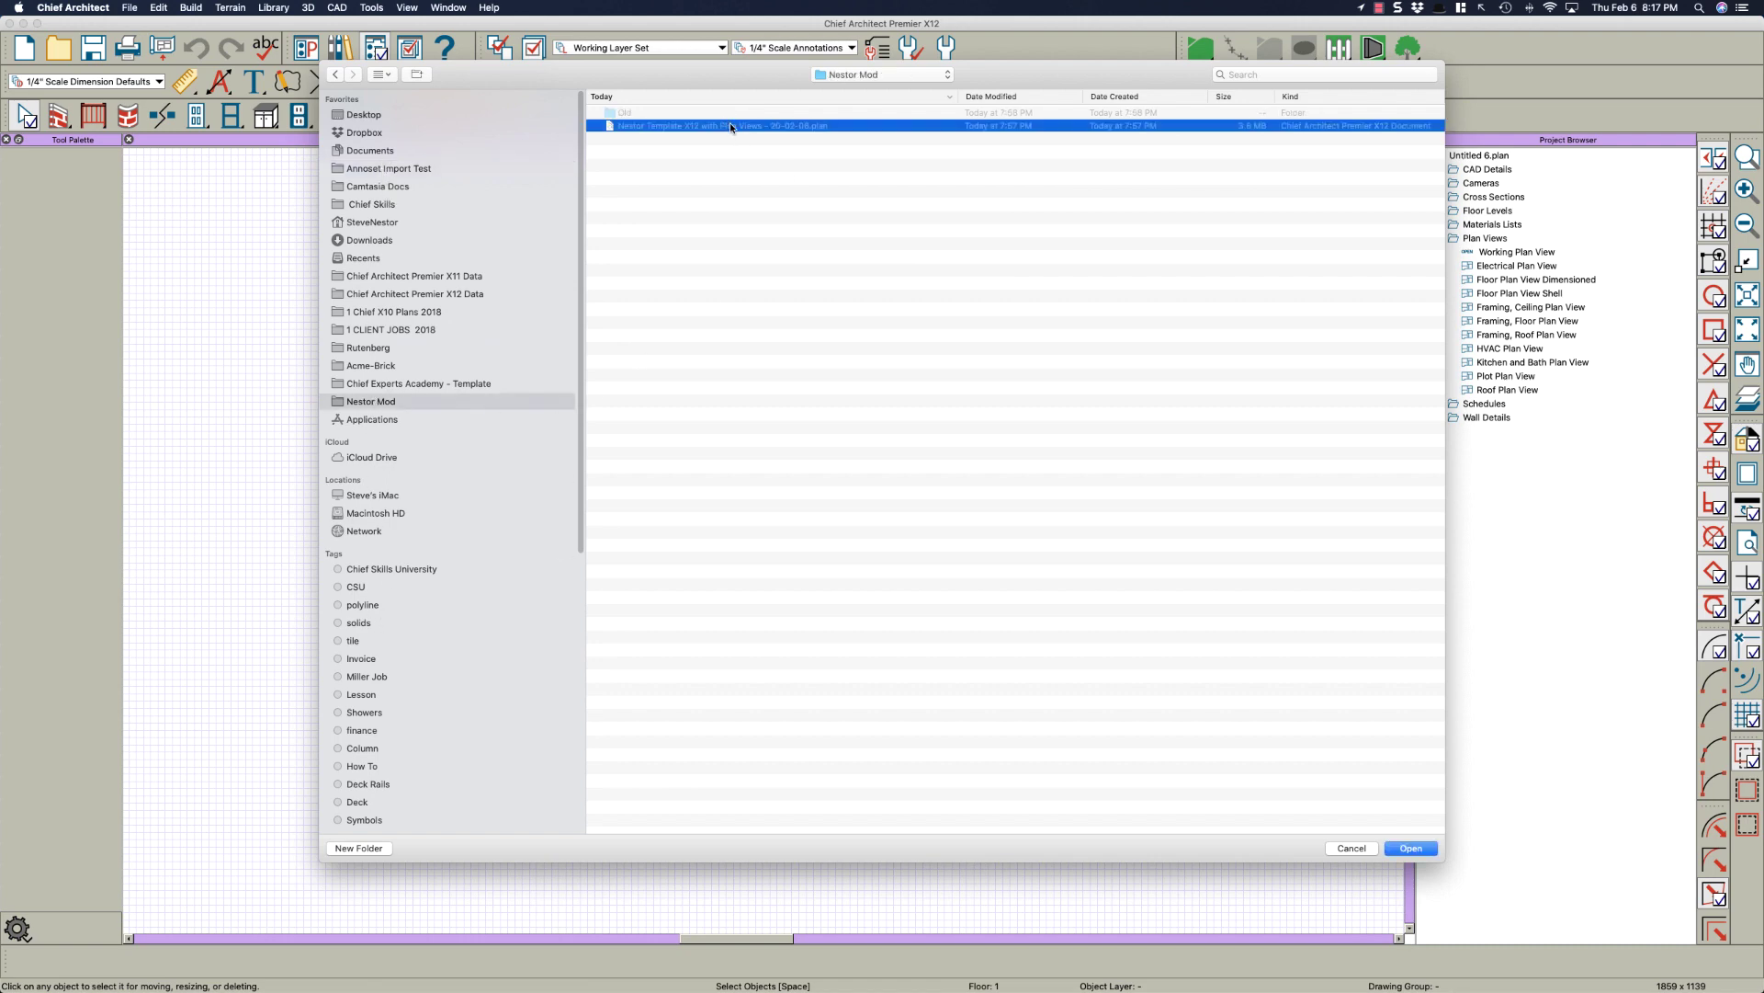
{"action": "left_click", "coordinate": [1405, 847]}
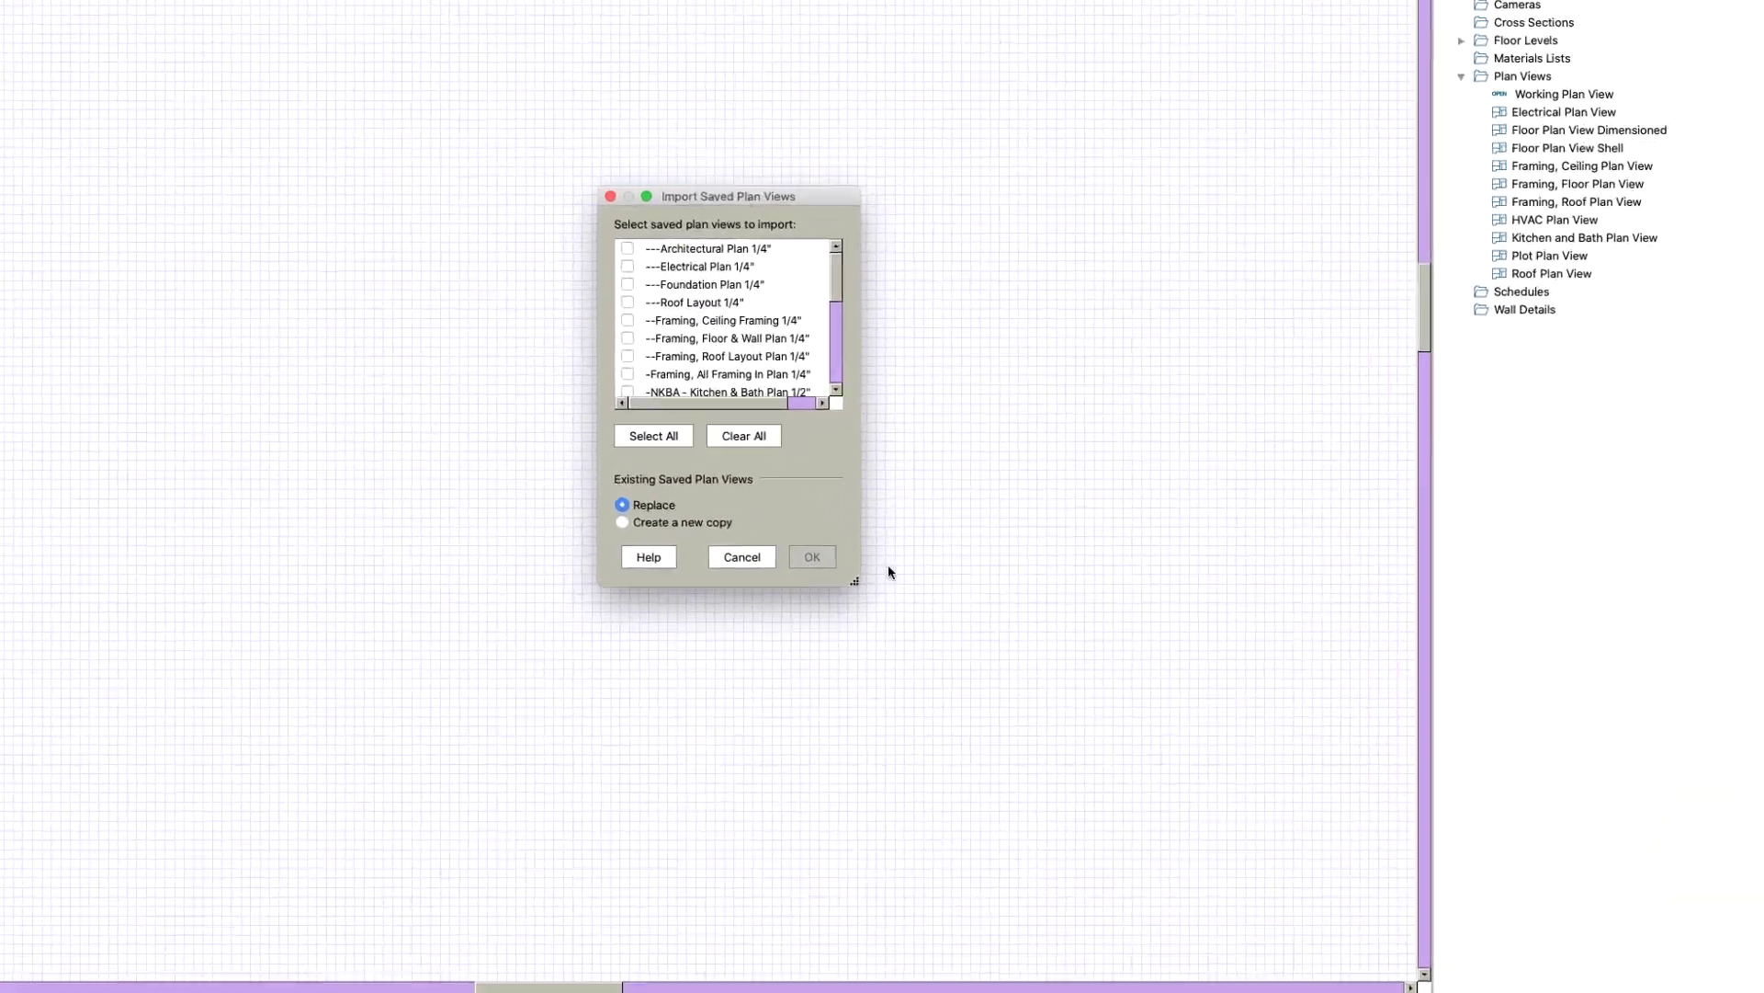
Select all 23 saved plan views in the enlarged import window and import them
{"action": "left_click_drag", "start_coordinate": [853, 580], "coordinate": [1303, 877]}
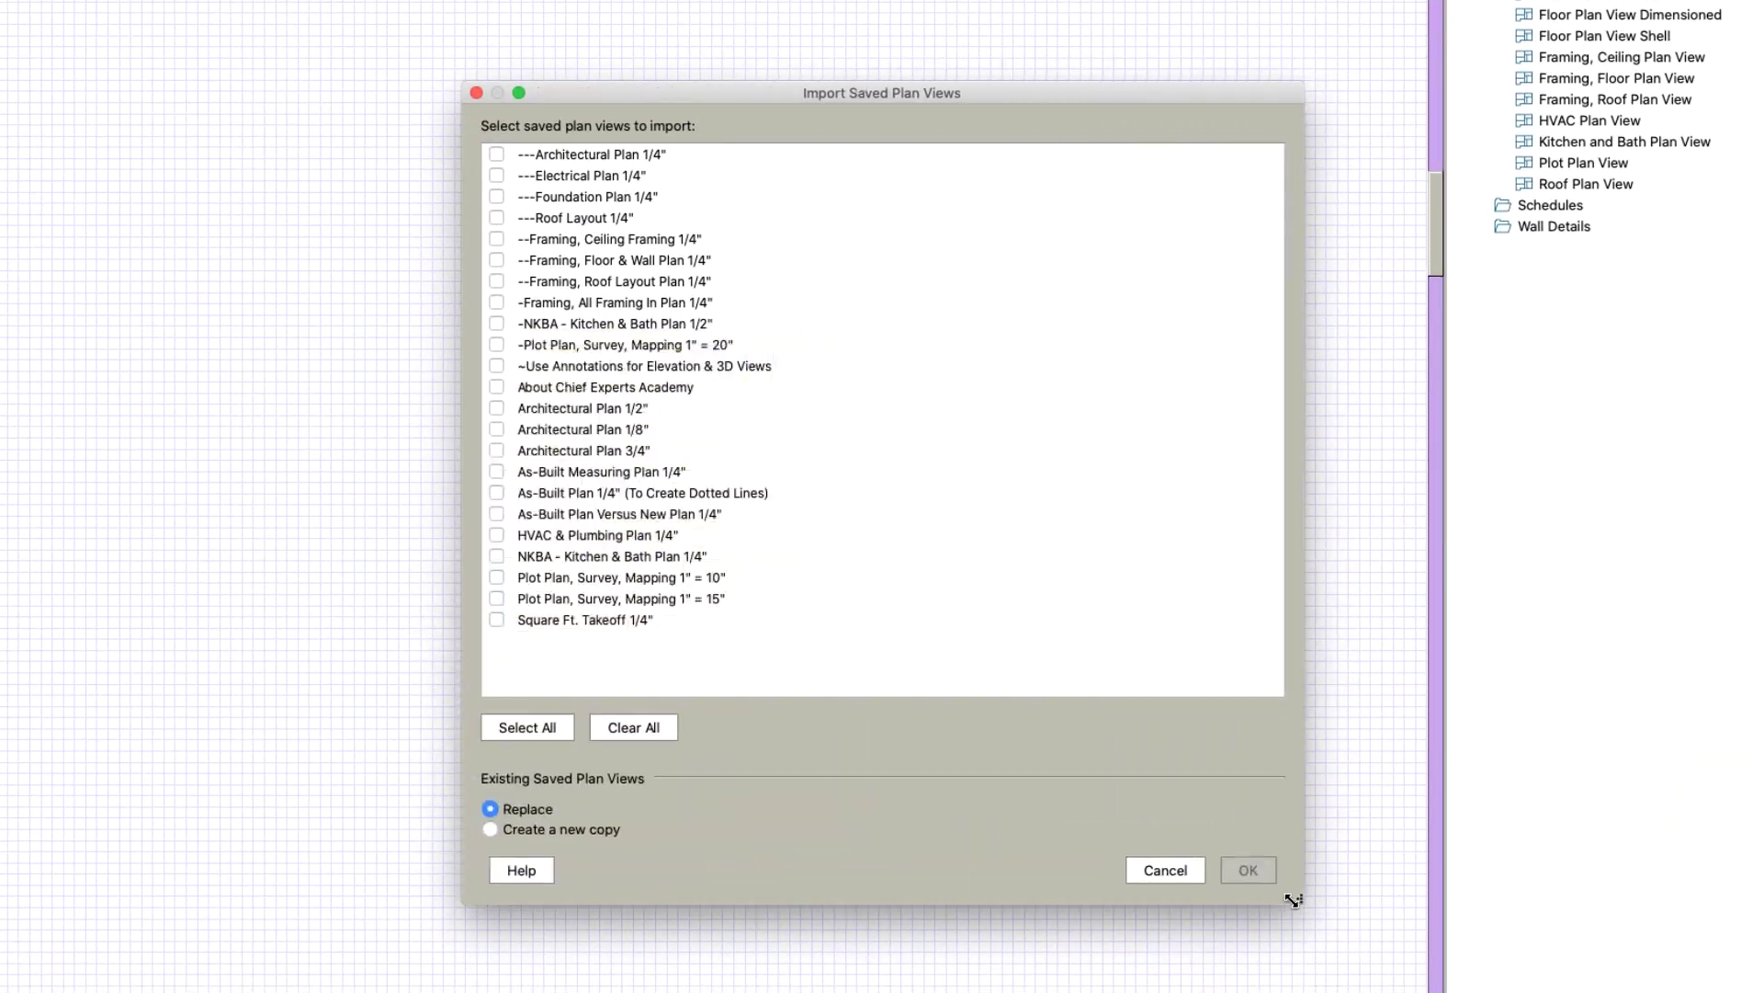
{"action": "left_click", "coordinate": [543, 729]}
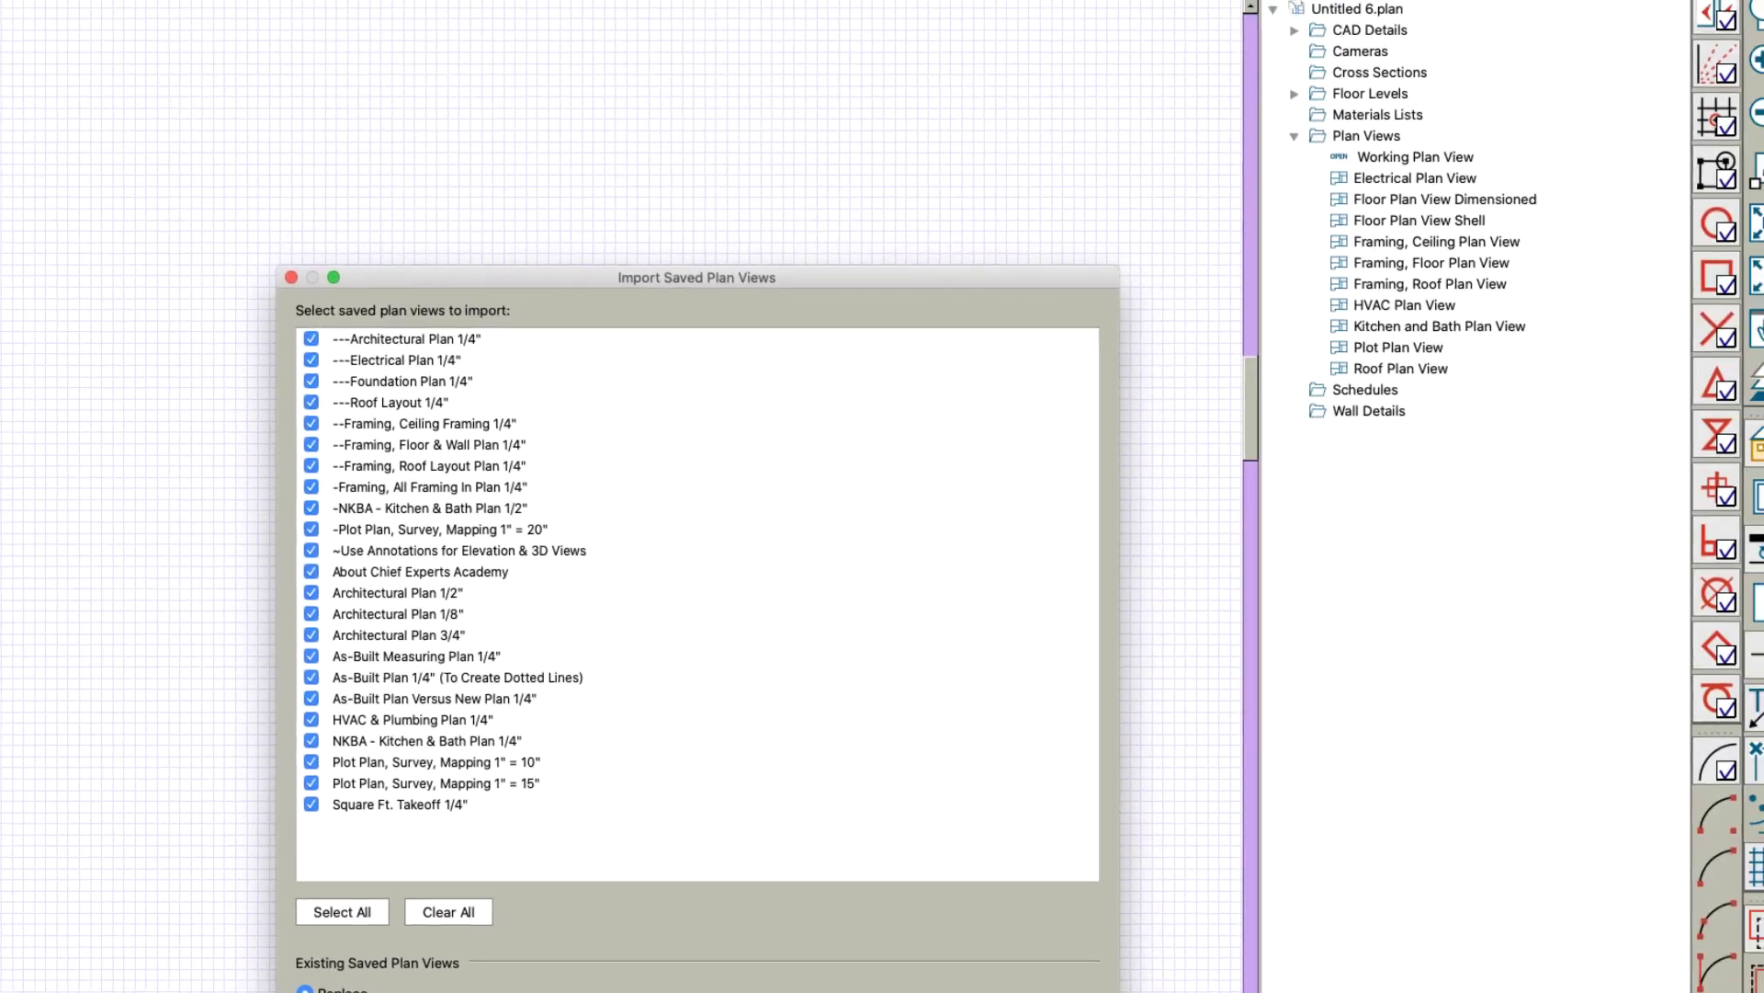
{"action": "left_click", "coordinate": [1248, 871]}
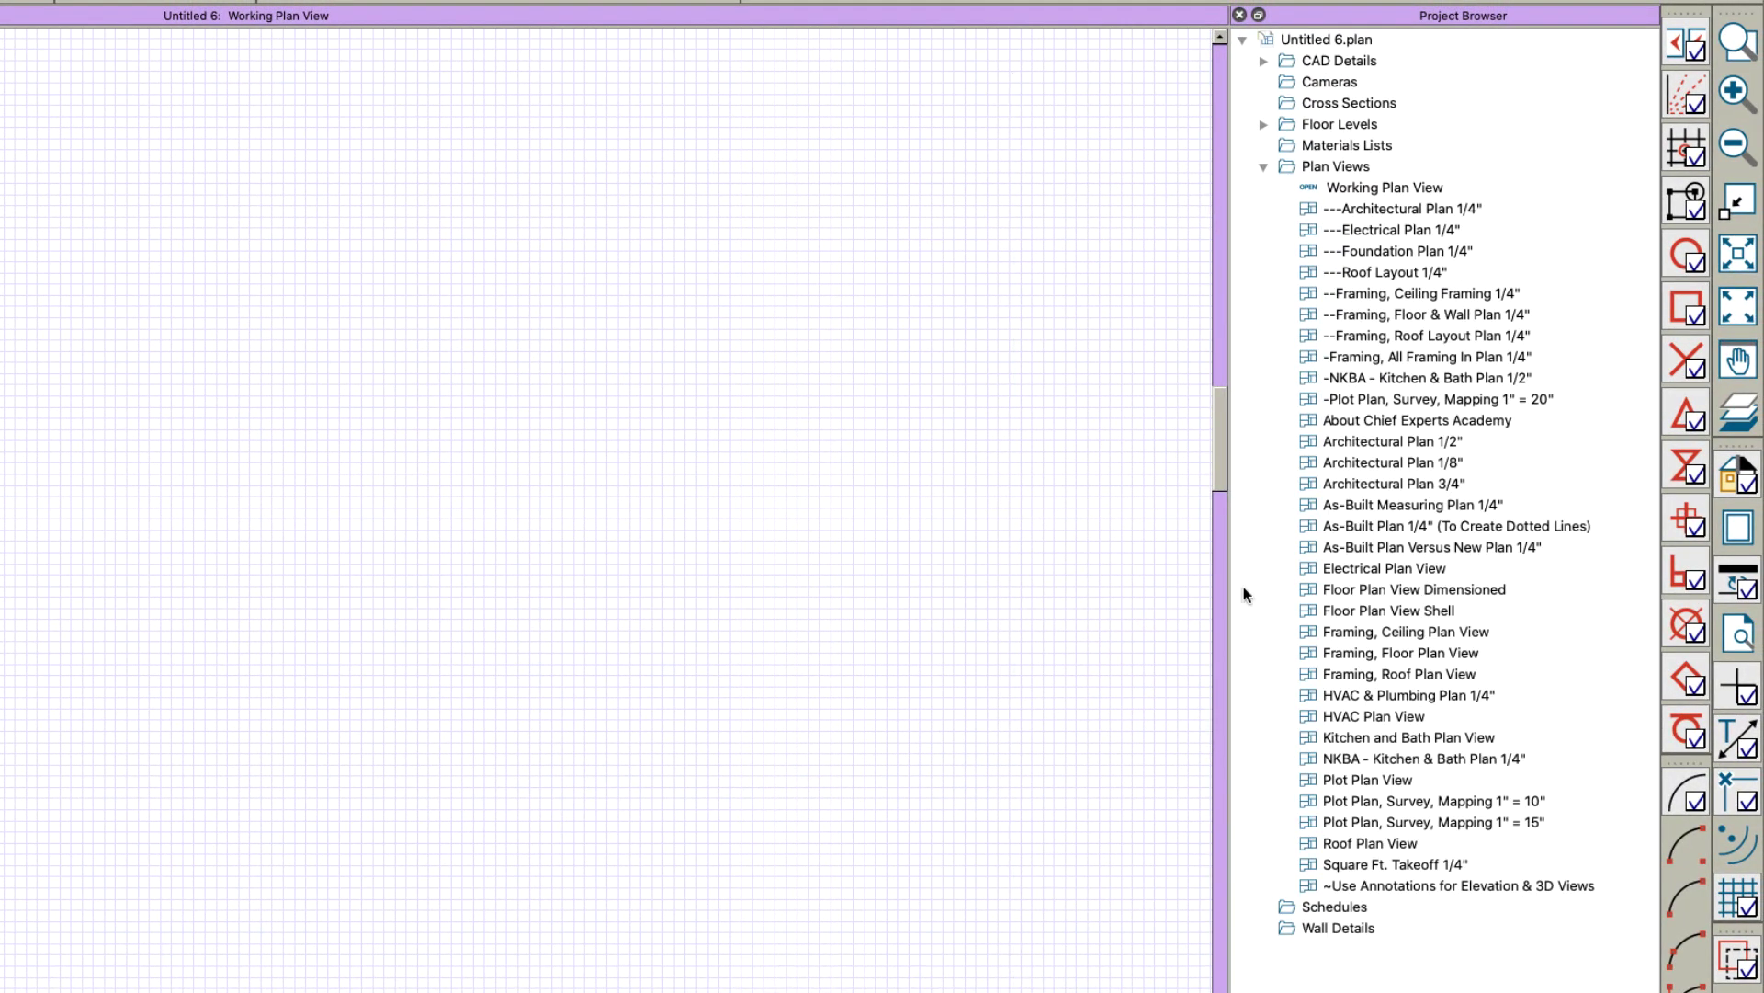
{"action": "left_click", "coordinate": [1327, 445]}
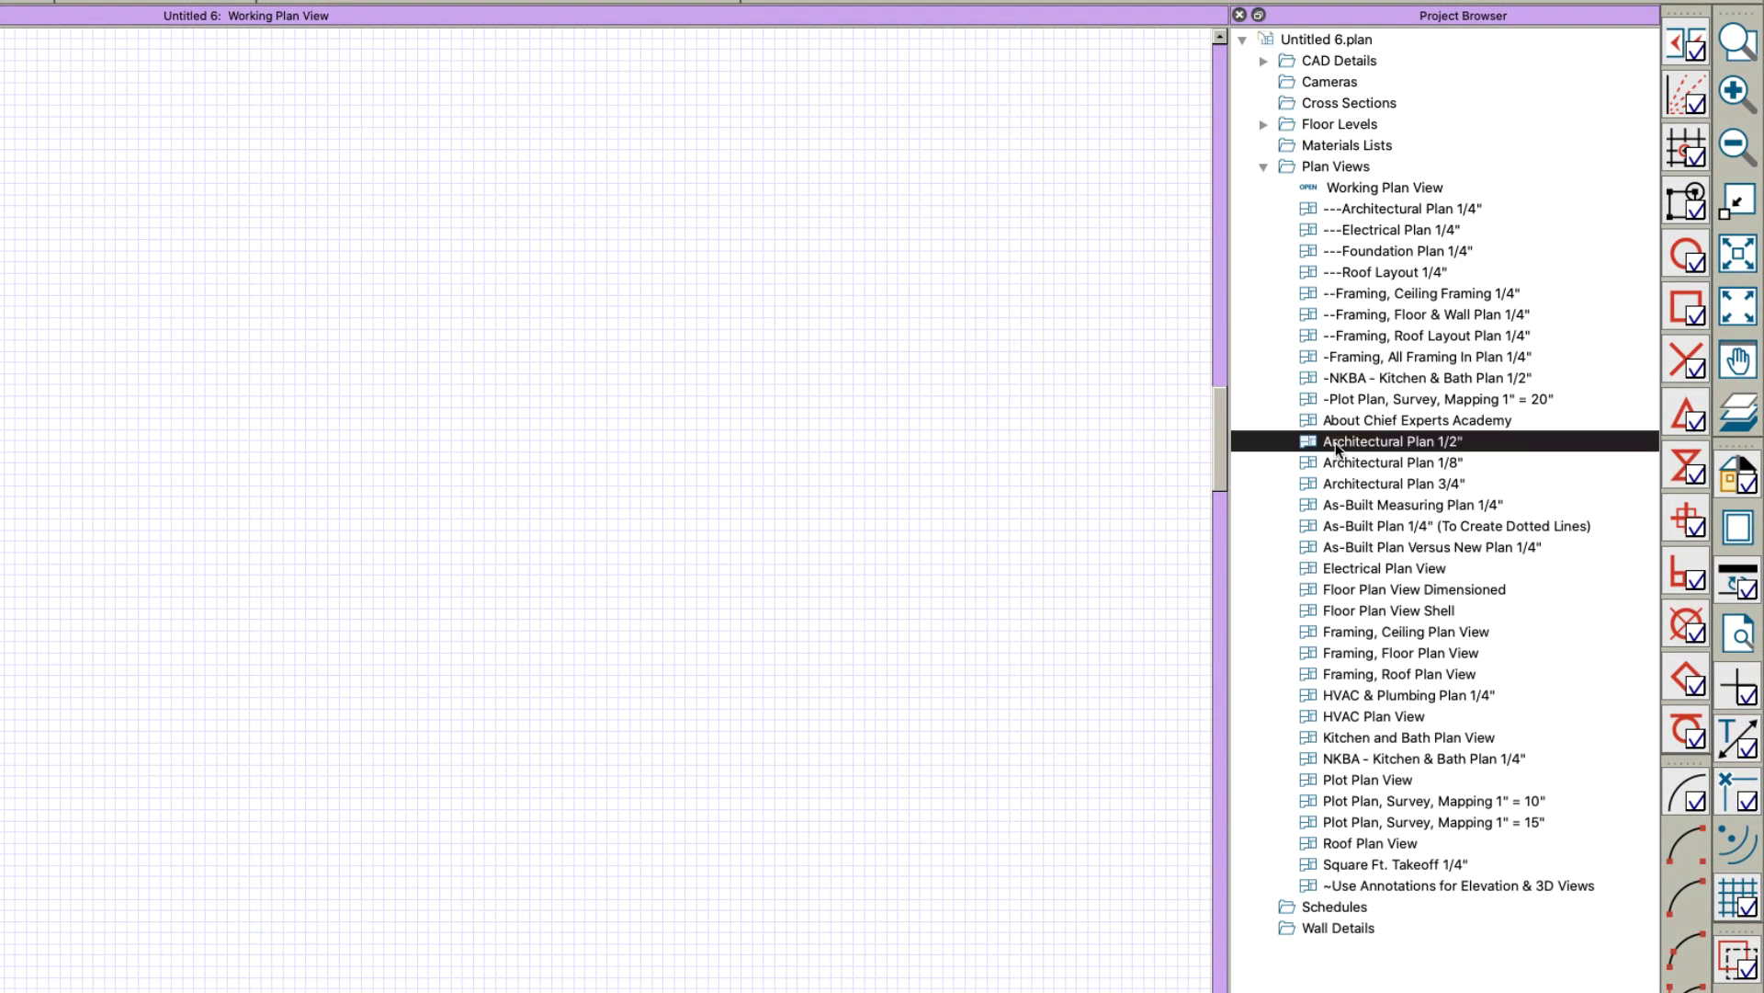
{"action": "left_click", "coordinate": [1378, 211]}
{"action": "right_click", "coordinate": [1378, 212]}
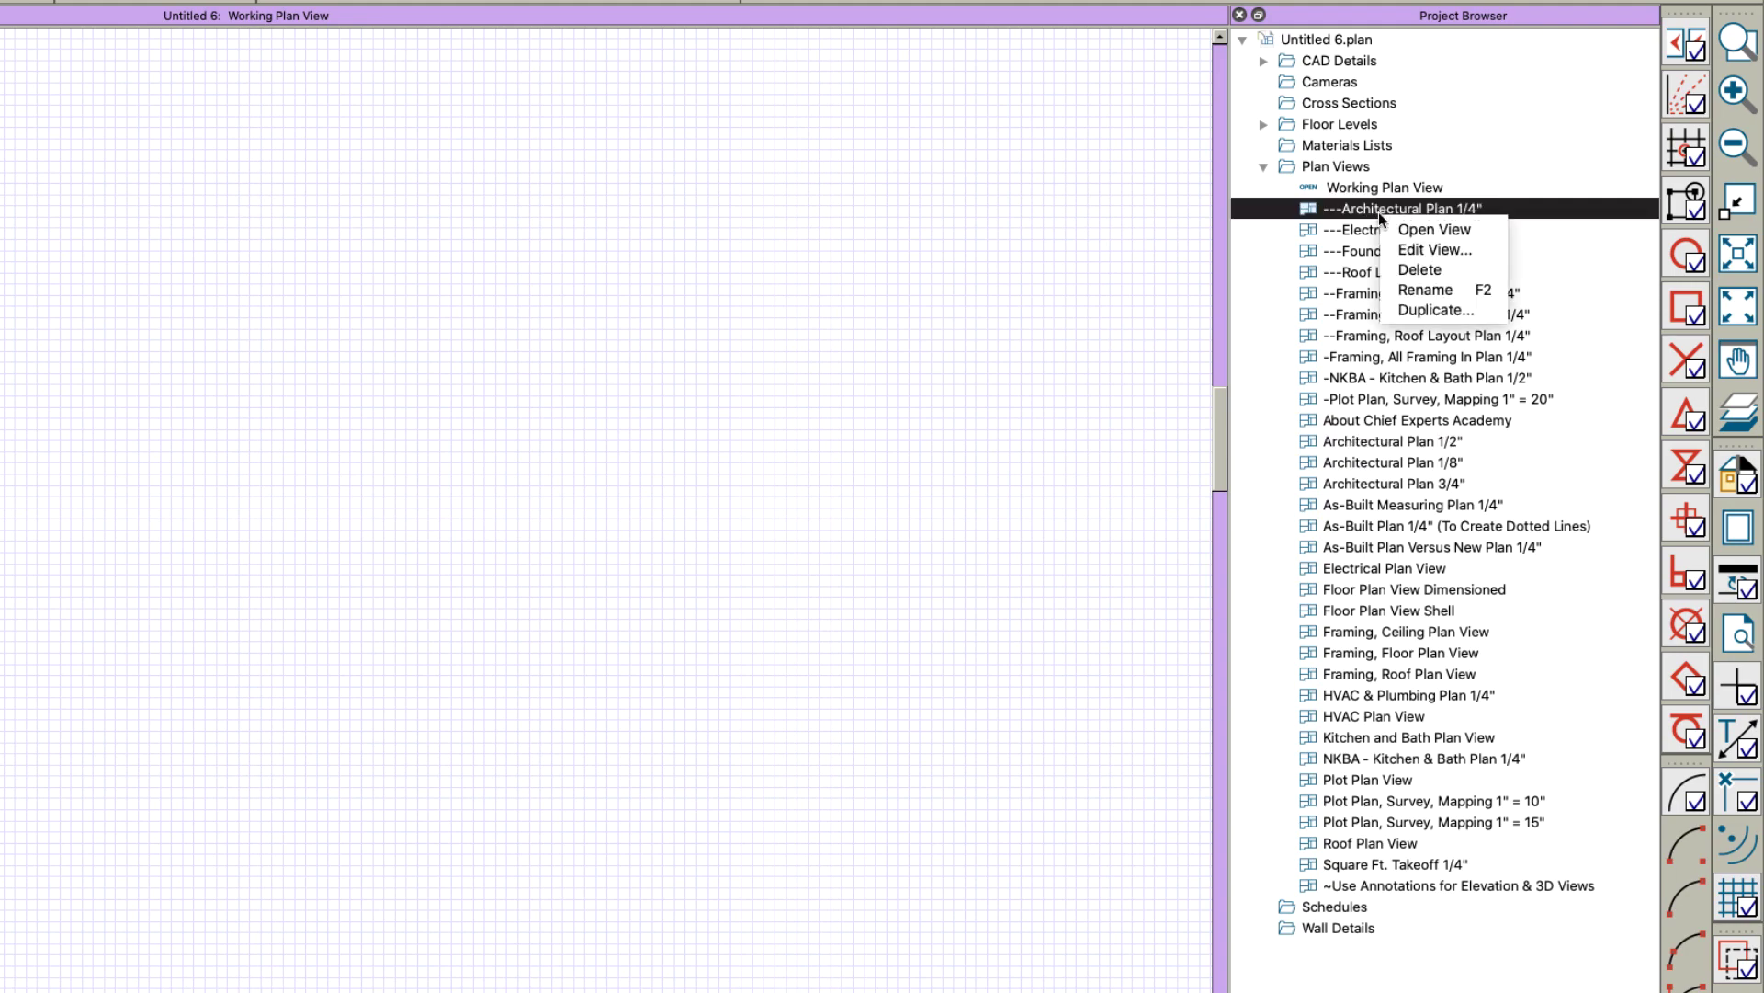
{"action": "left_click", "coordinate": [1406, 250]}
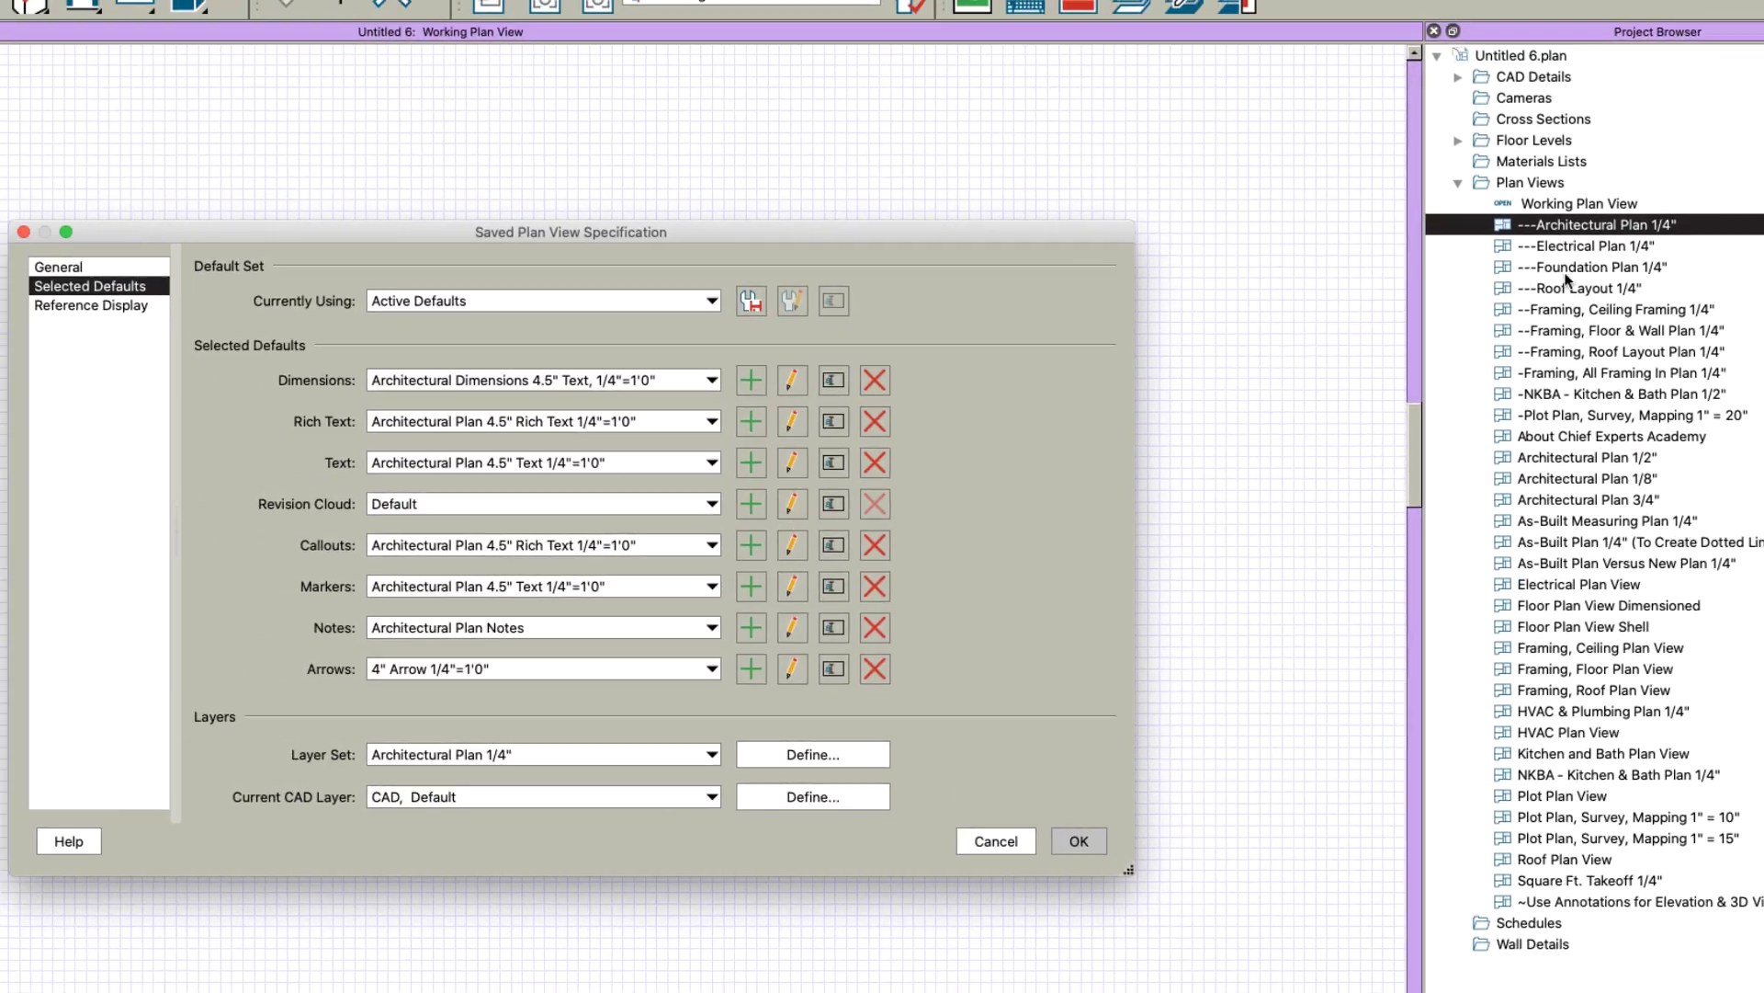
{"action": "left_click", "coordinate": [509, 310]}
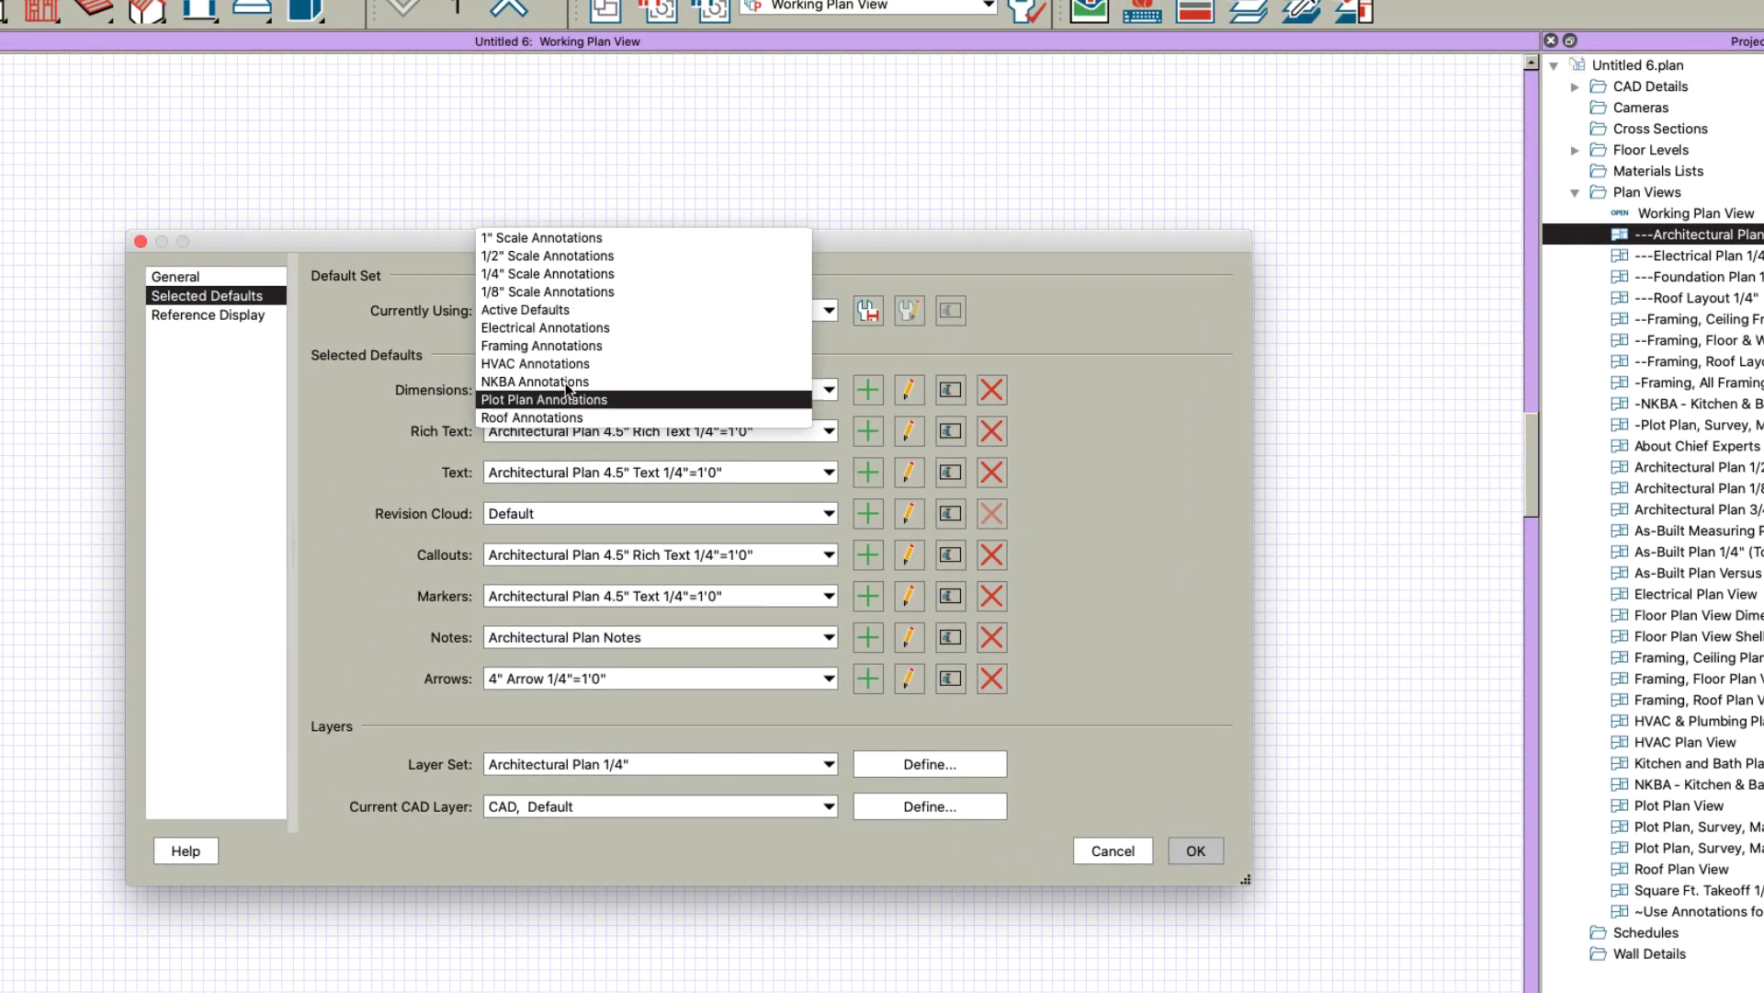
{"action": "left_click", "coordinate": [514, 310]}
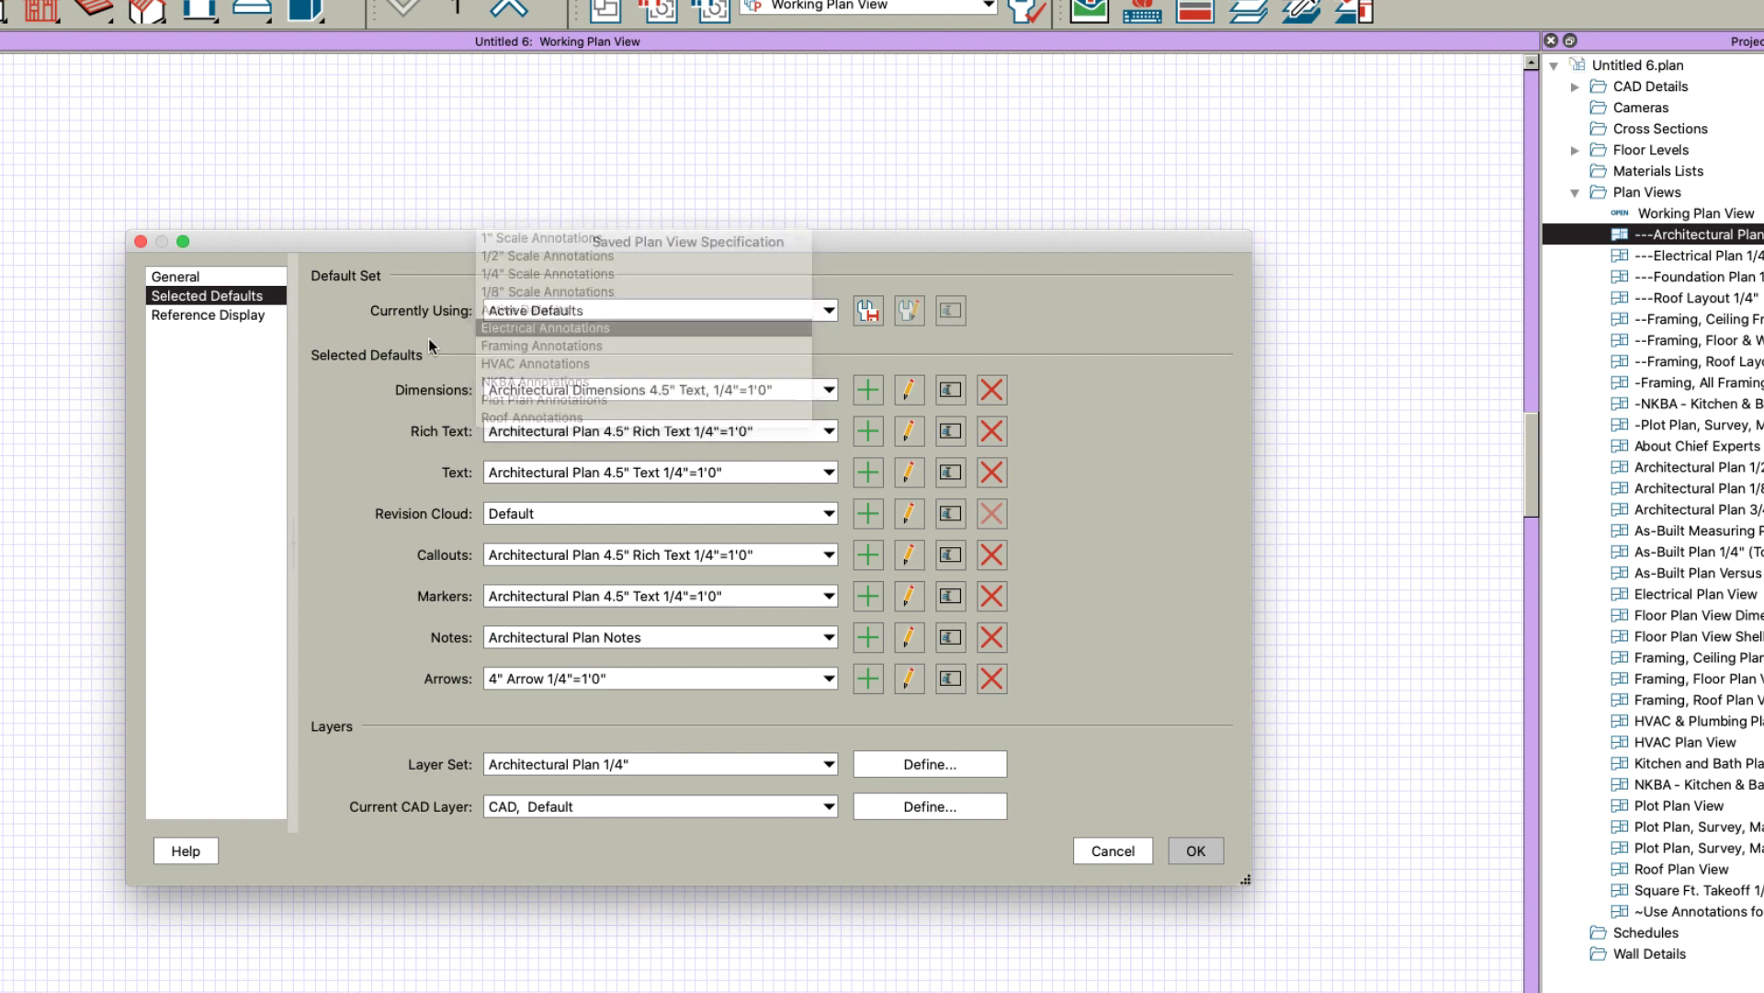
{"action": "left_click", "coordinate": [533, 303]}
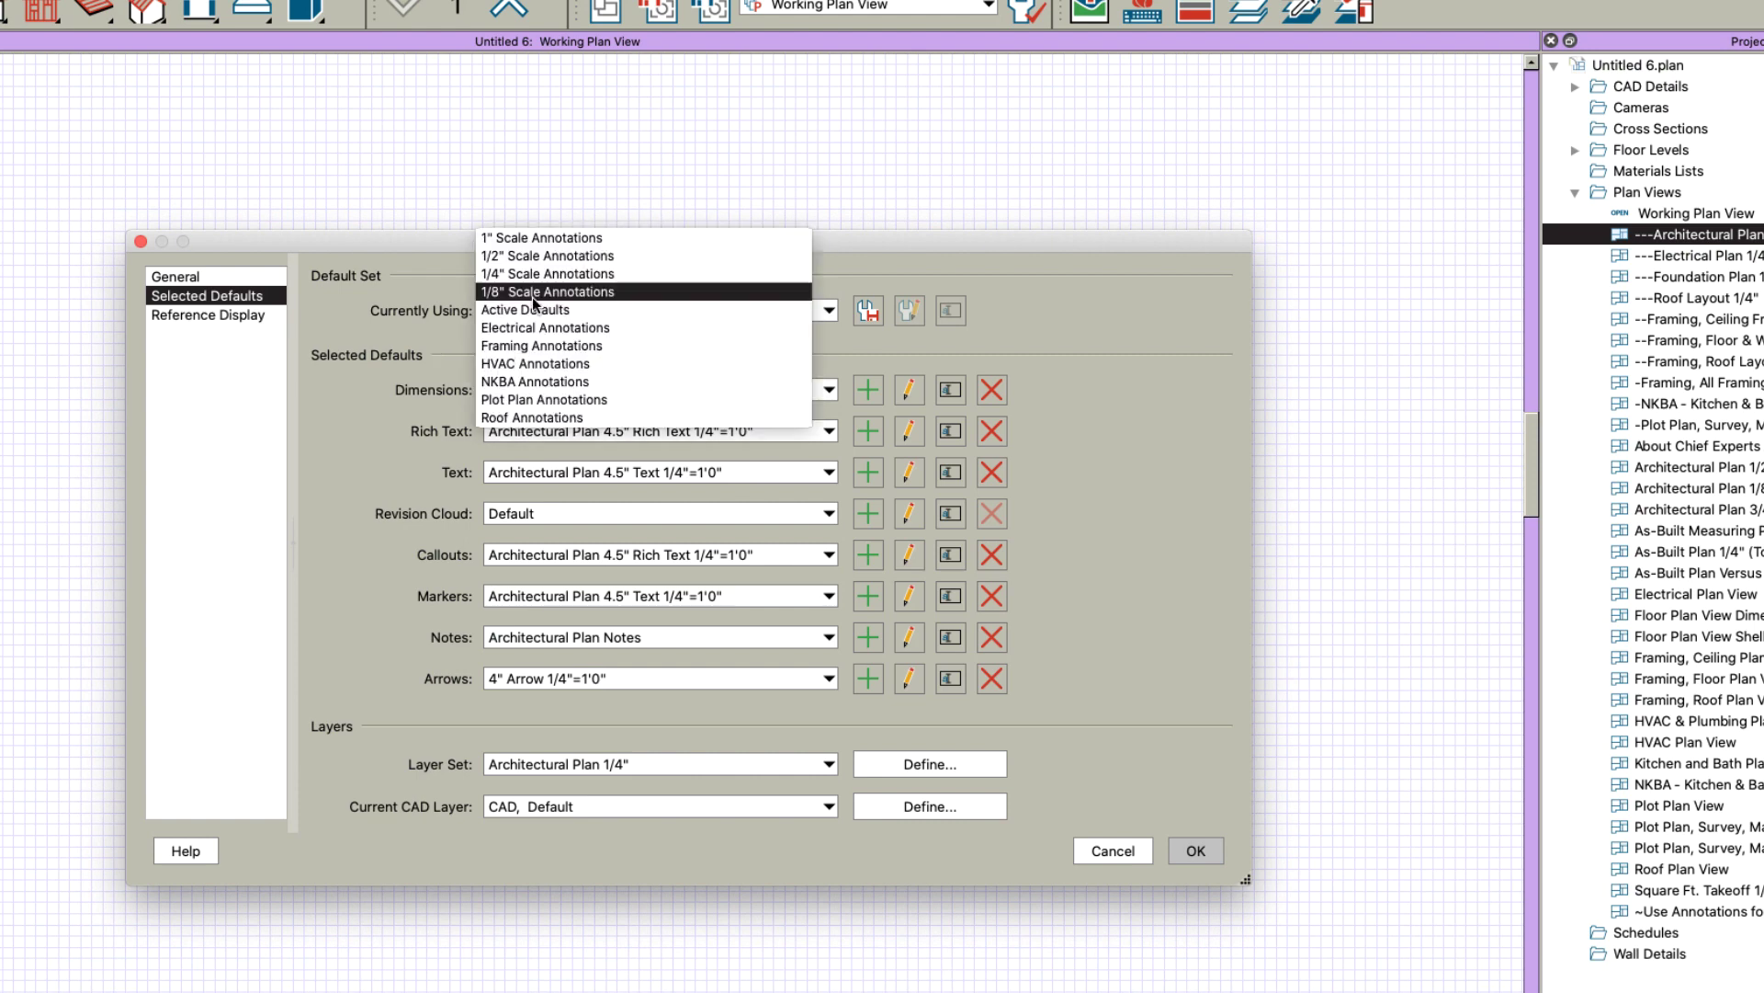
{"action": "left_click", "coordinate": [421, 333]}
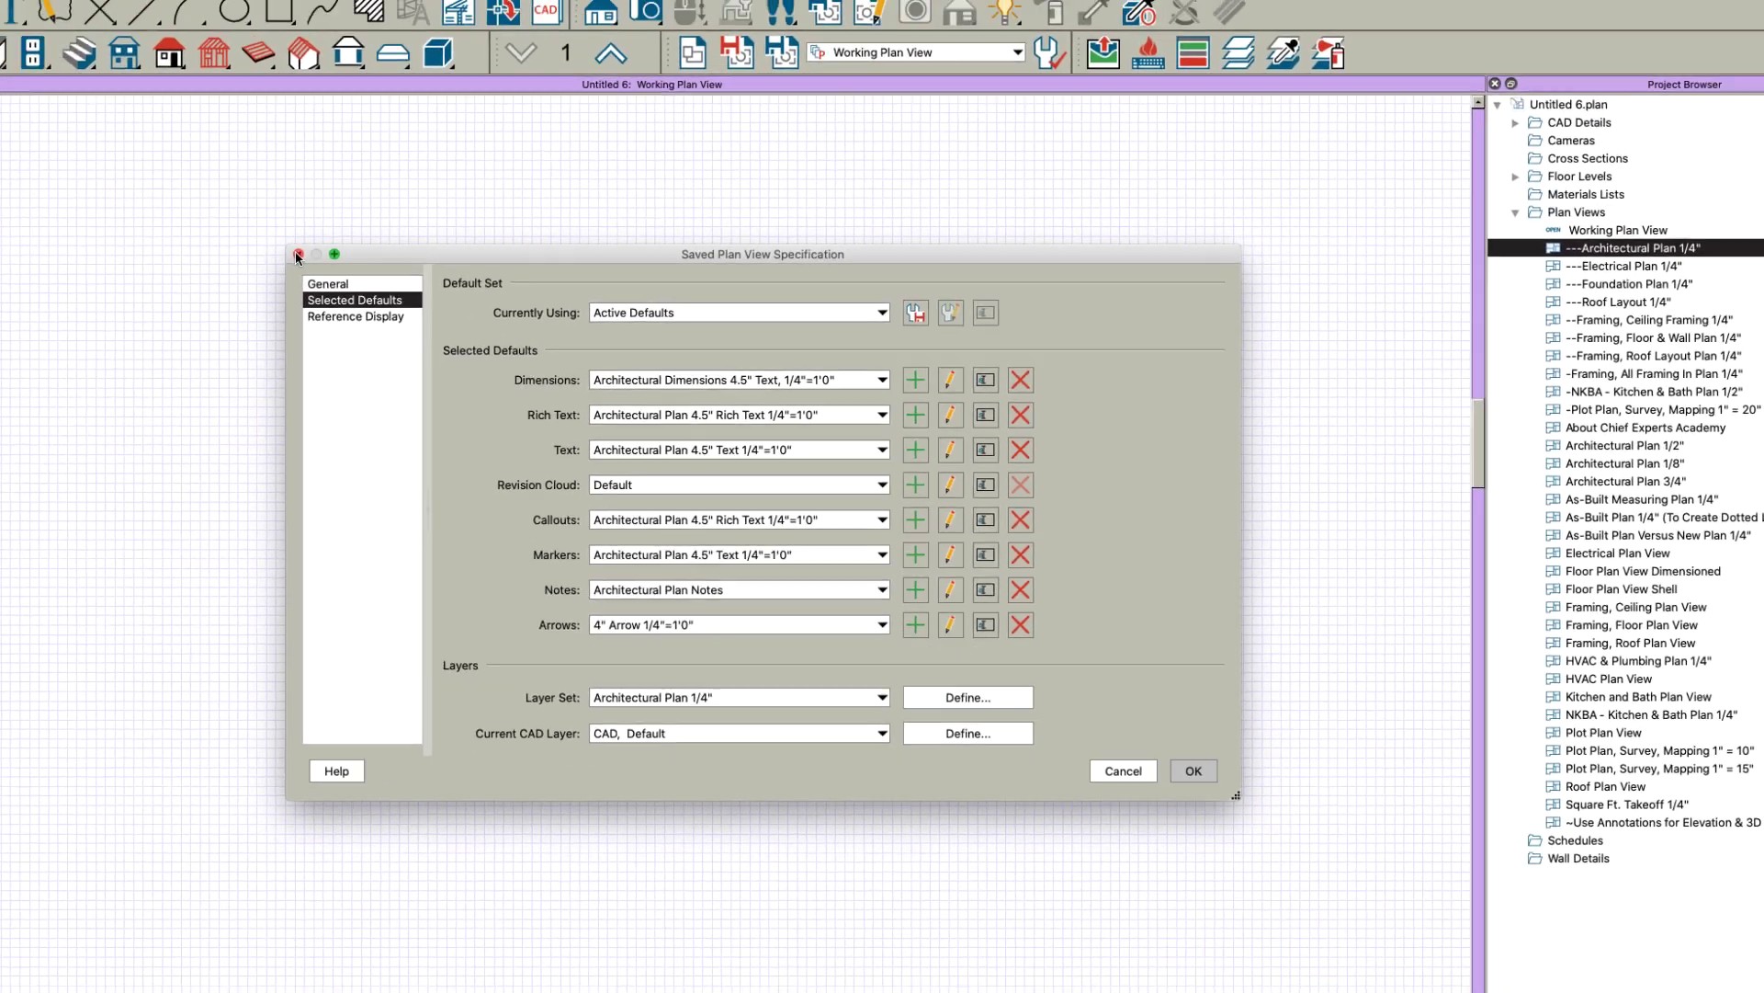
{"action": "left_click", "coordinate": [139, 241]}
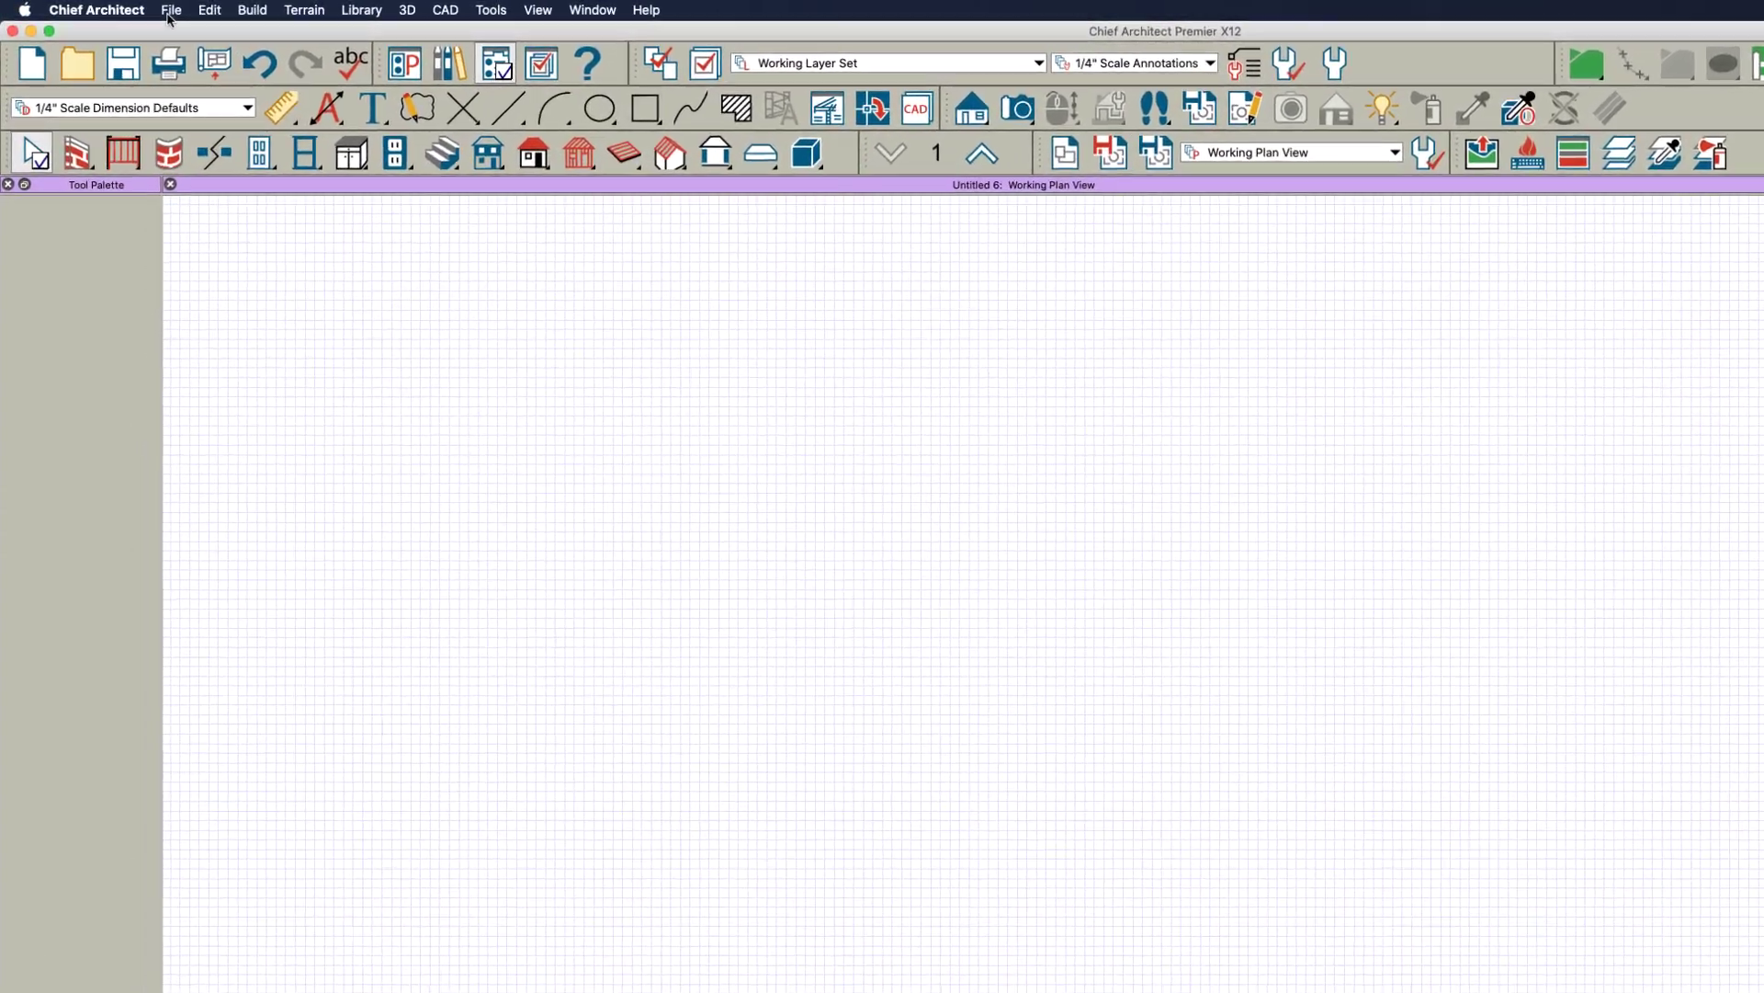
Import every layer set from Layer Sets My Template.layers, replacing existing ones, then check the layer set list
{"action": "left_click", "coordinate": [171, 10]}
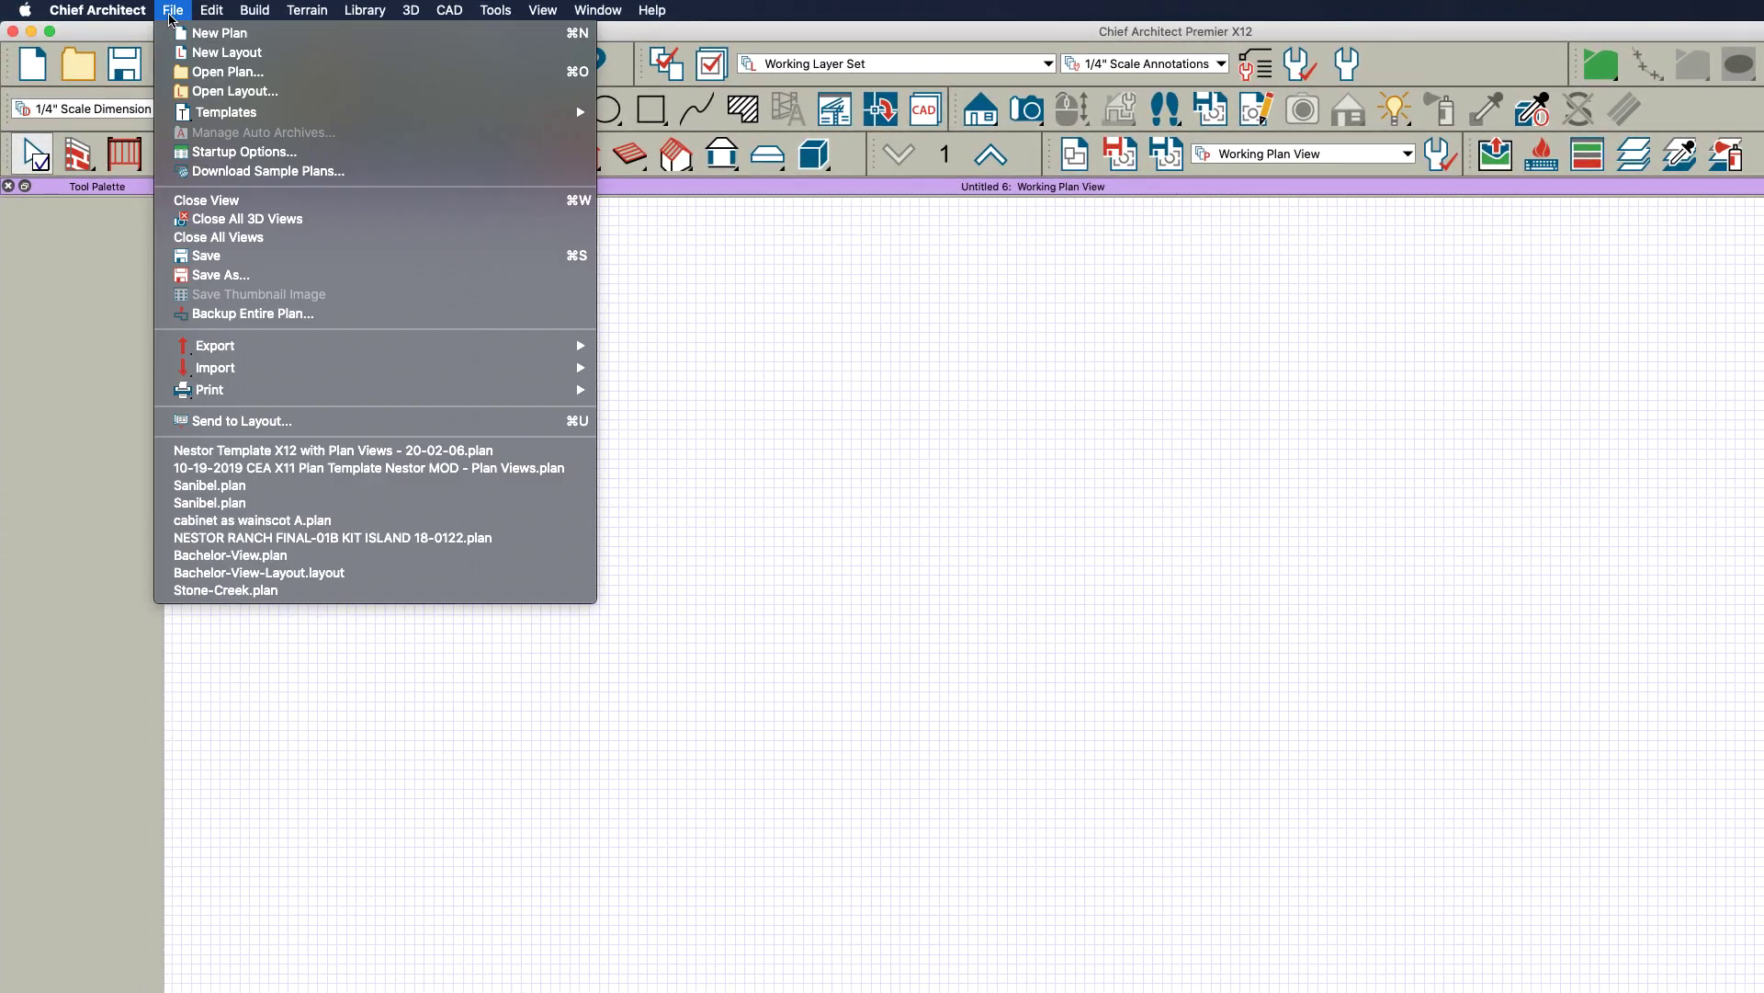
{"action": "mouse_move", "coordinate": [256, 366]}
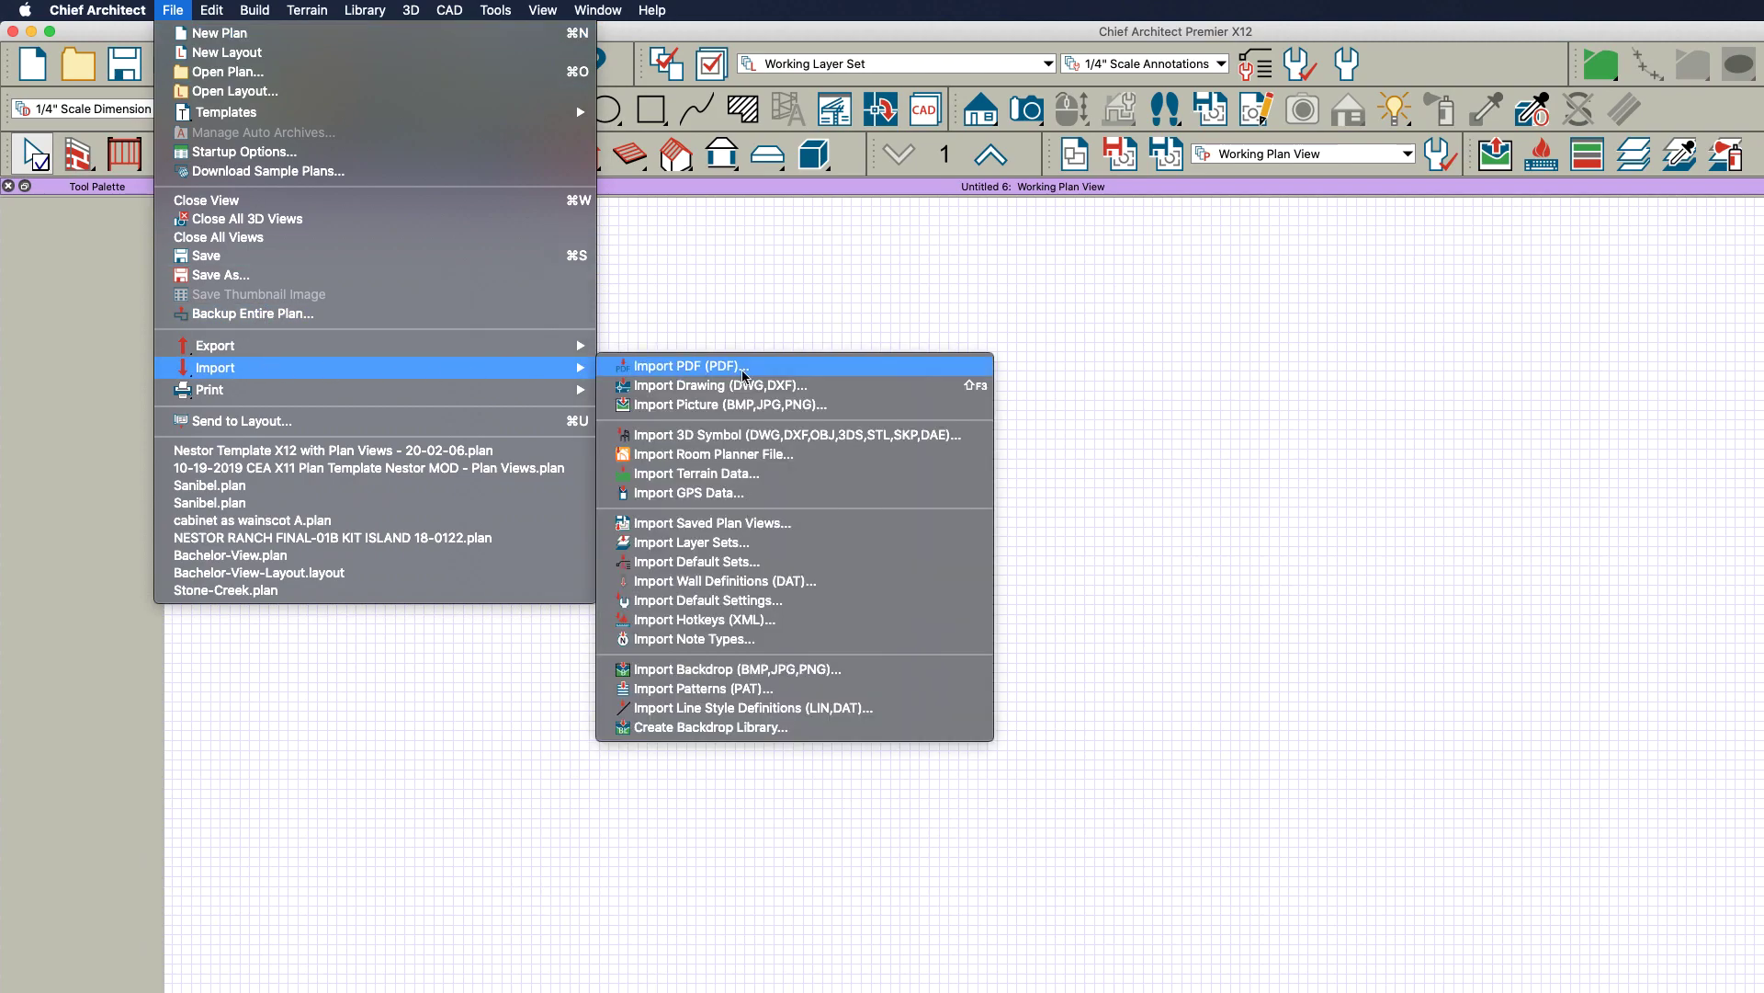
{"action": "left_click", "coordinate": [759, 544]}
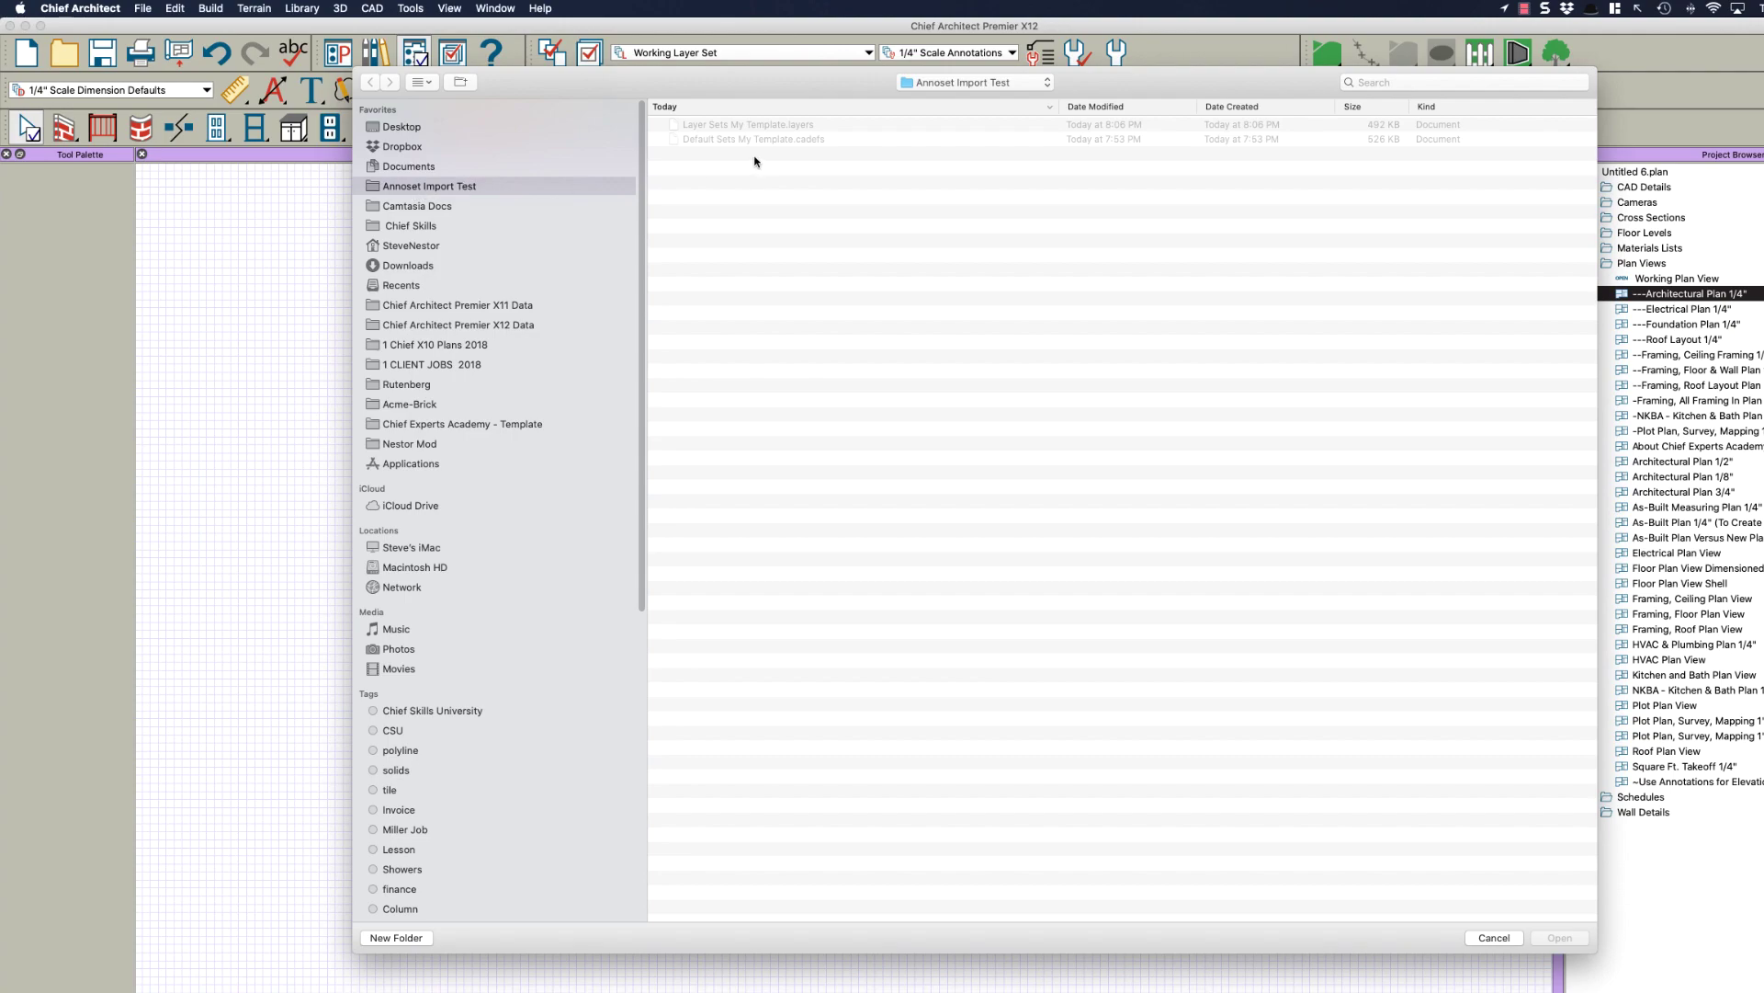
{"action": "left_click", "coordinate": [730, 128]}
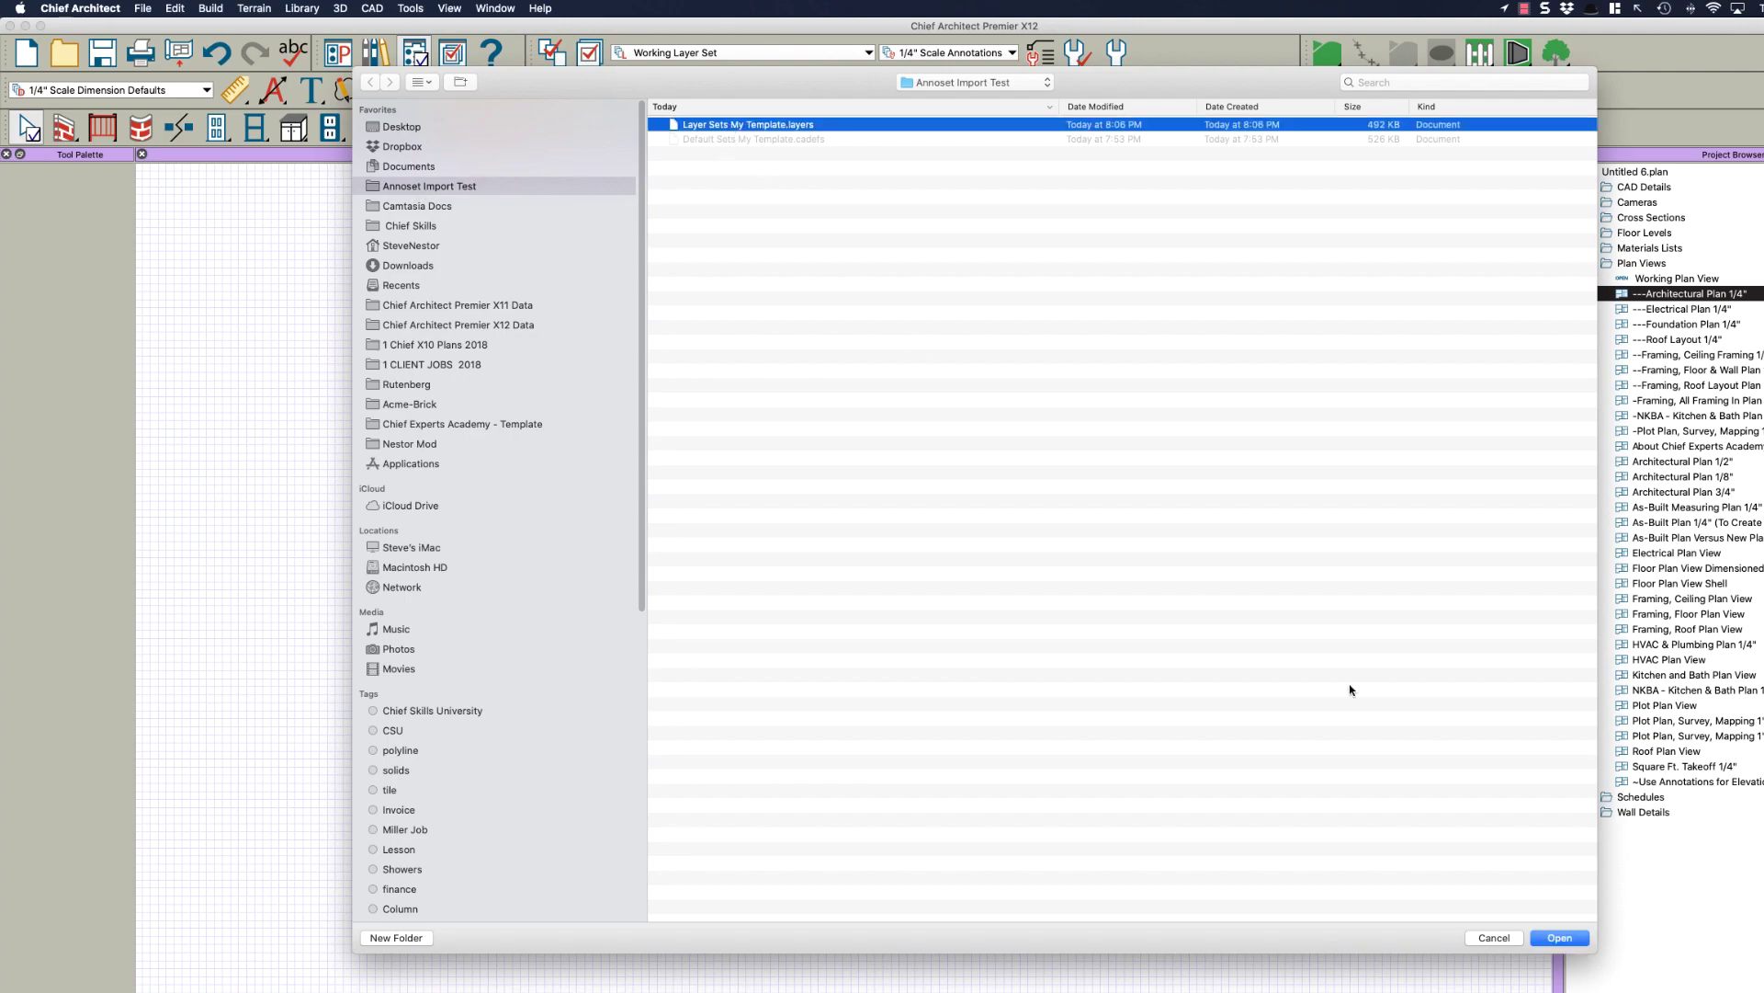
{"action": "left_click", "coordinate": [1555, 940]}
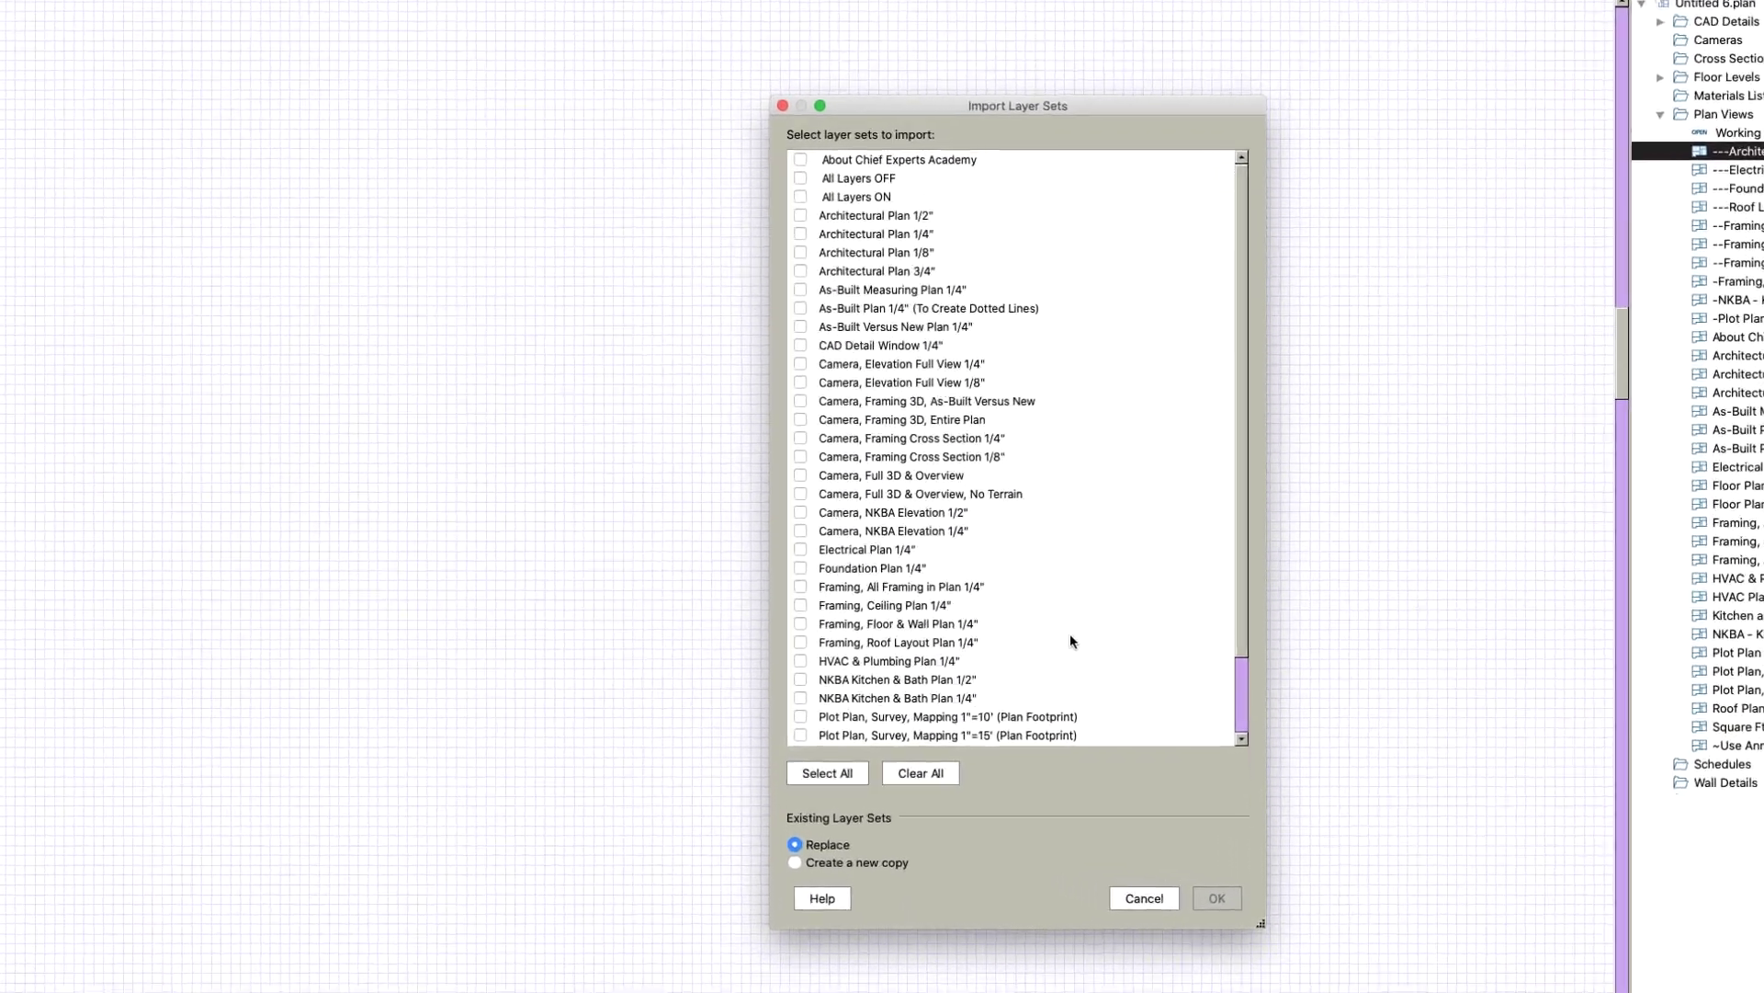
{"action": "left_click", "coordinate": [904, 804]}
{"action": "left_click", "coordinate": [1211, 891]}
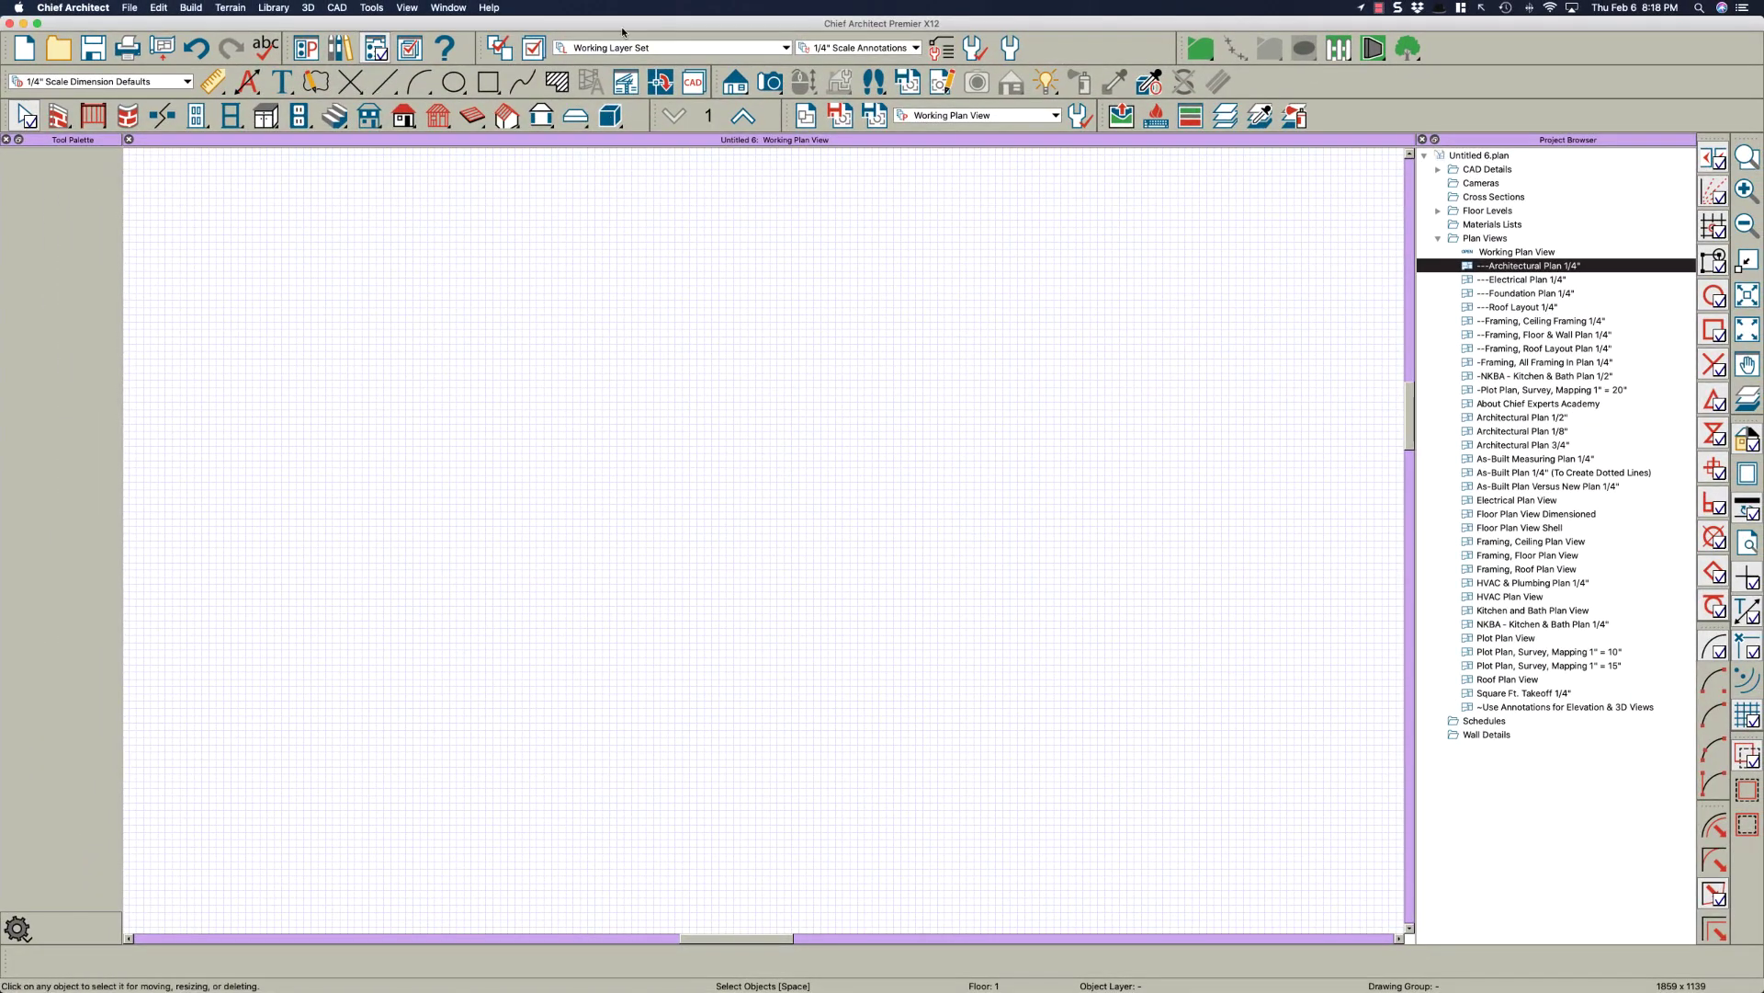
{"action": "left_click", "coordinate": [621, 47]}
Import Default Sets My Template.cadefs, keeping Rename Duplicate Defaults for the 89 duplicates
{"action": "left_click", "coordinate": [902, 284]}
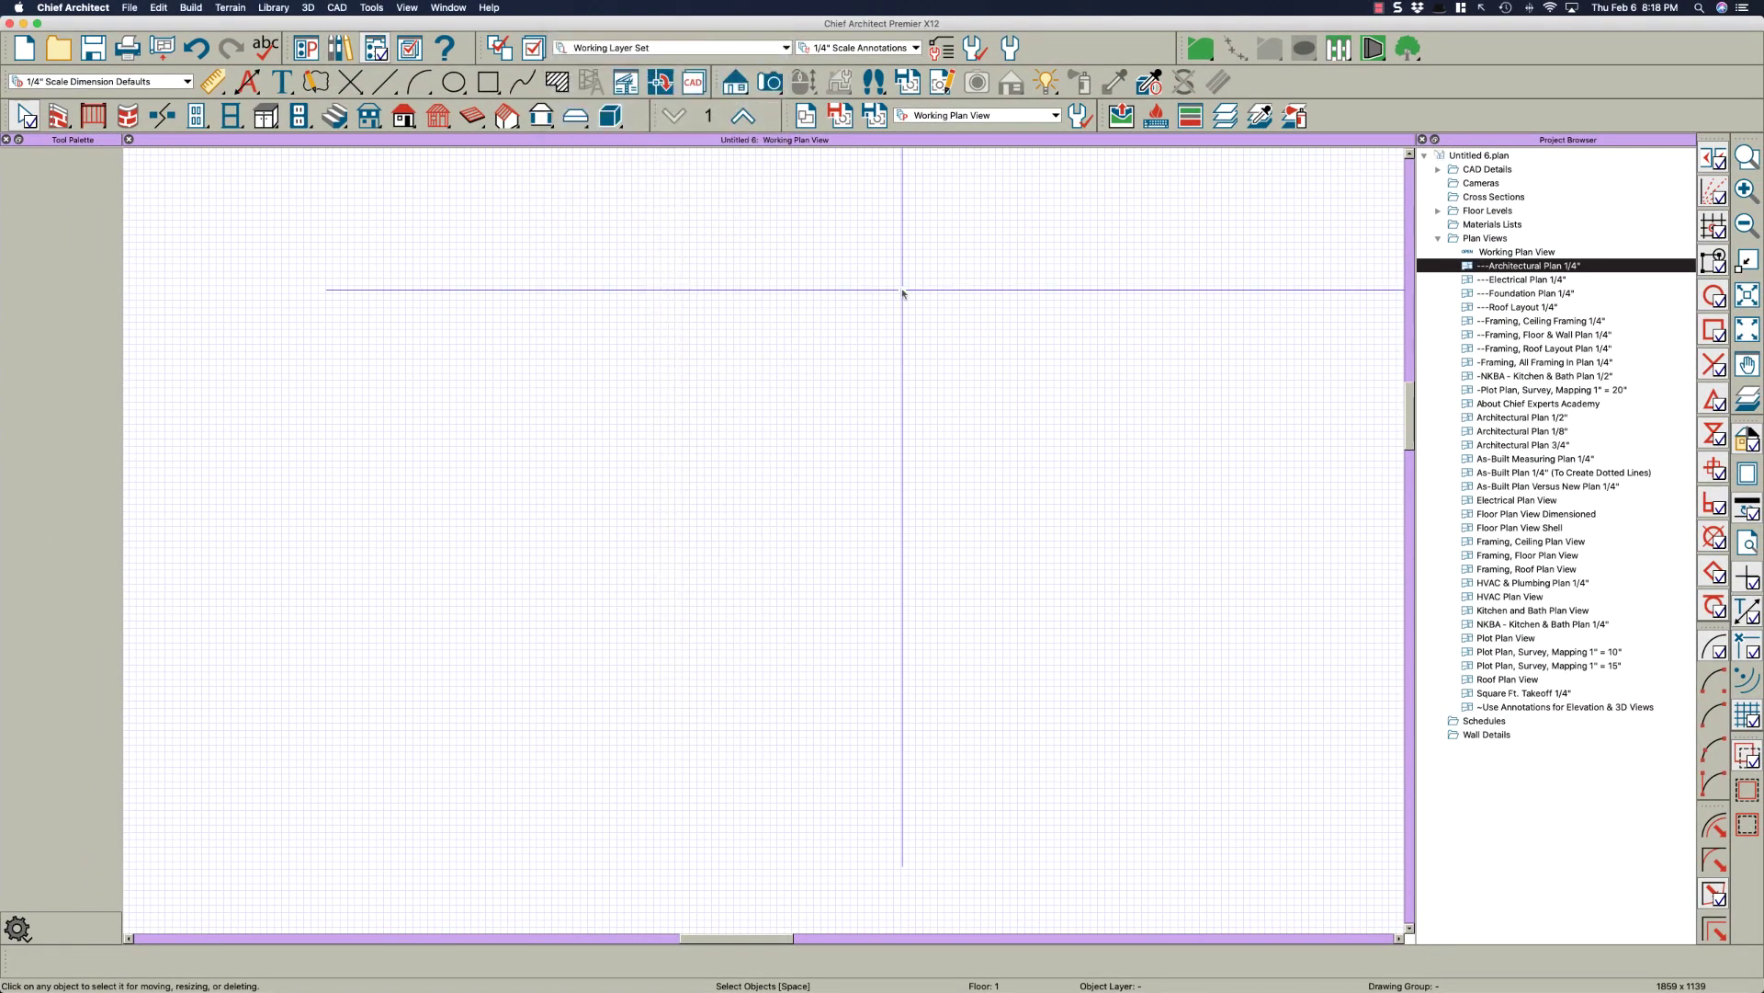
{"action": "left_click", "coordinate": [130, 7]}
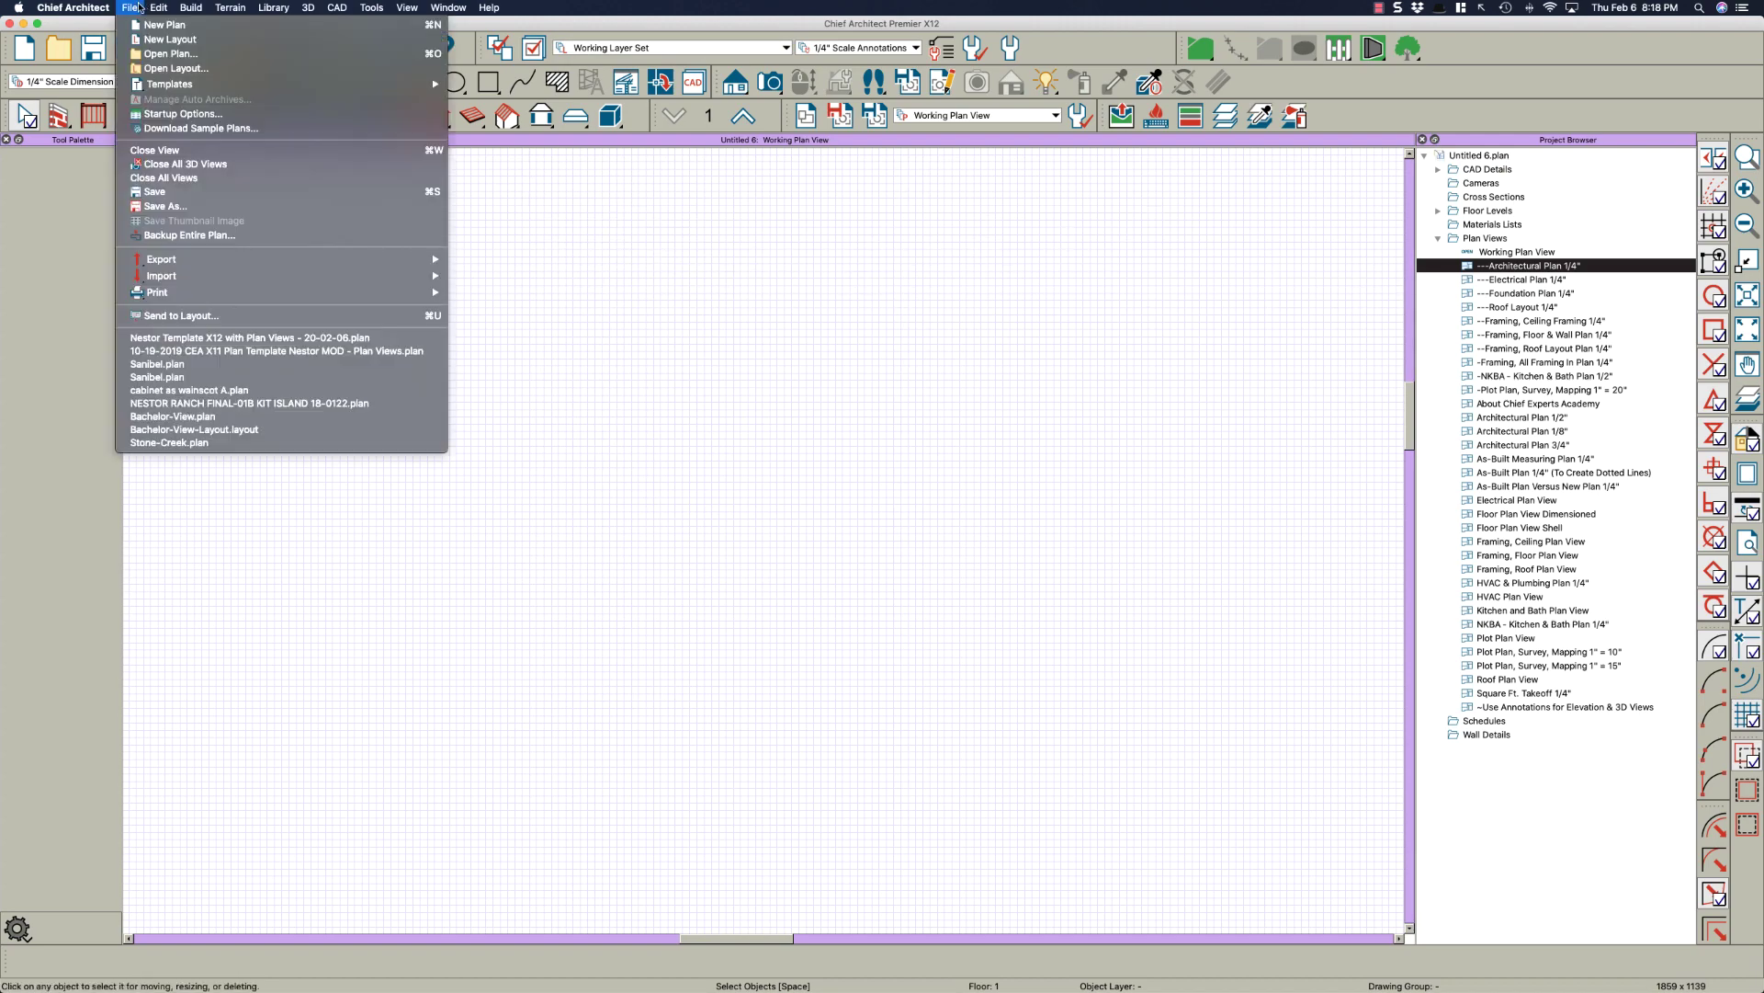
{"action": "mouse_move", "coordinate": [178, 276]}
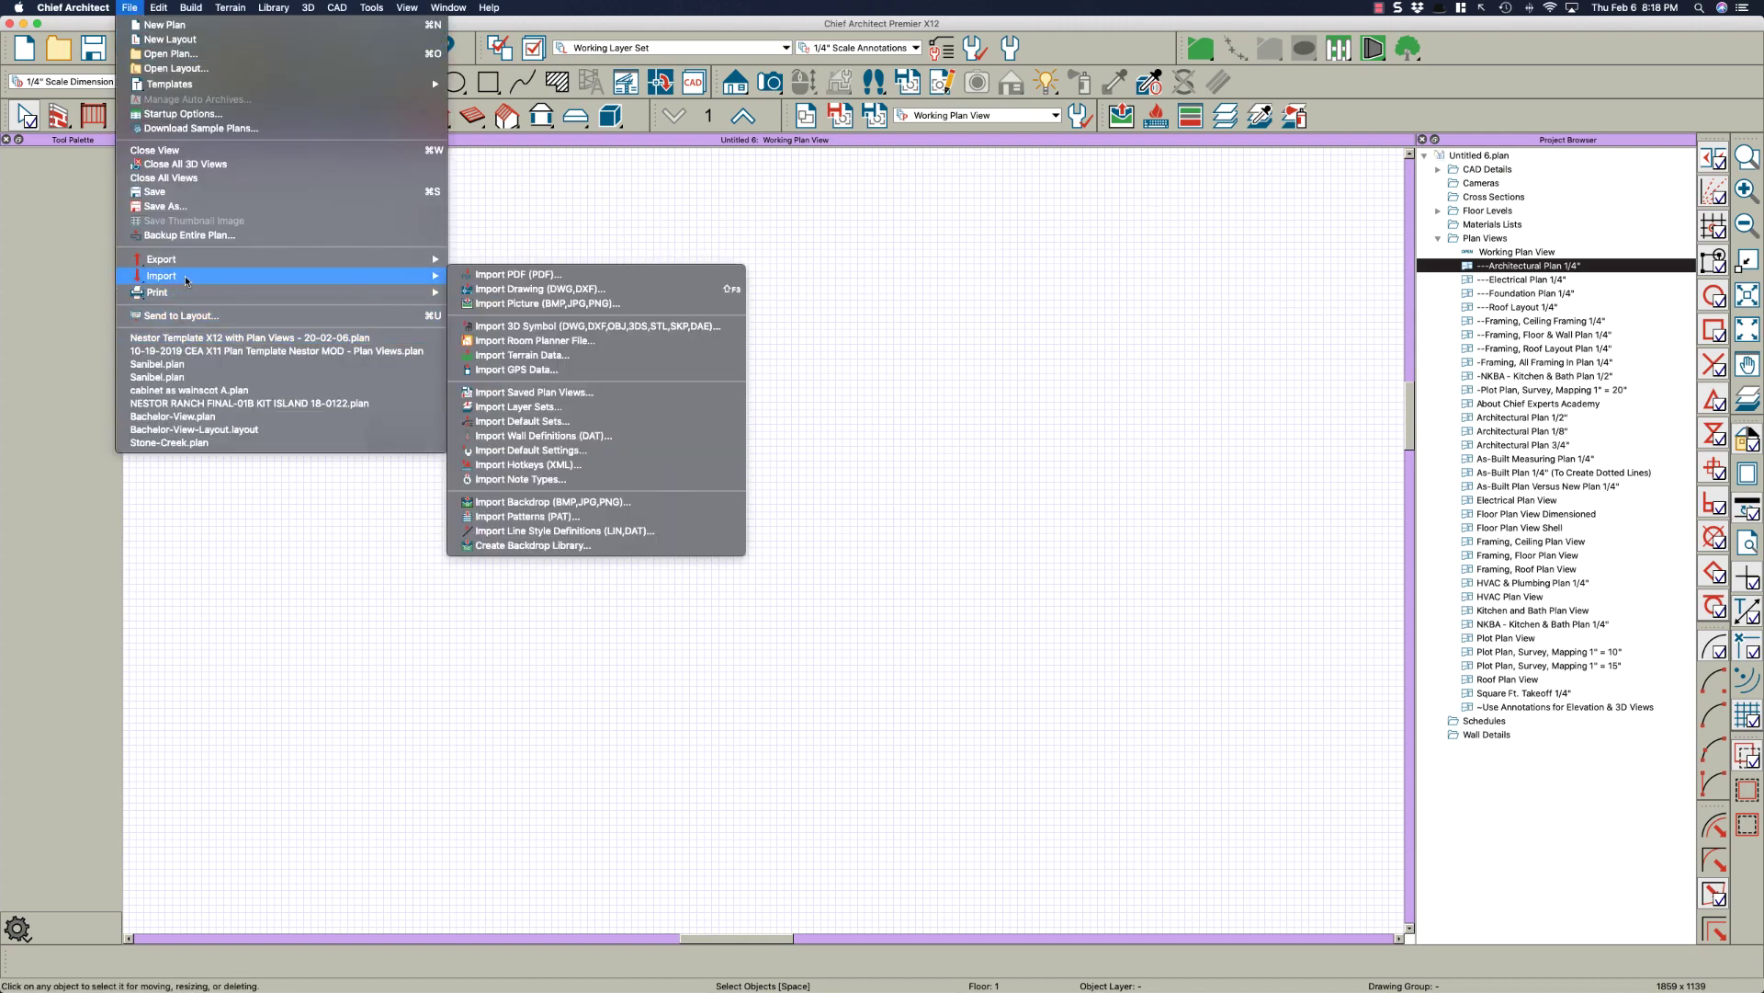
{"action": "left_click", "coordinate": [575, 422]}
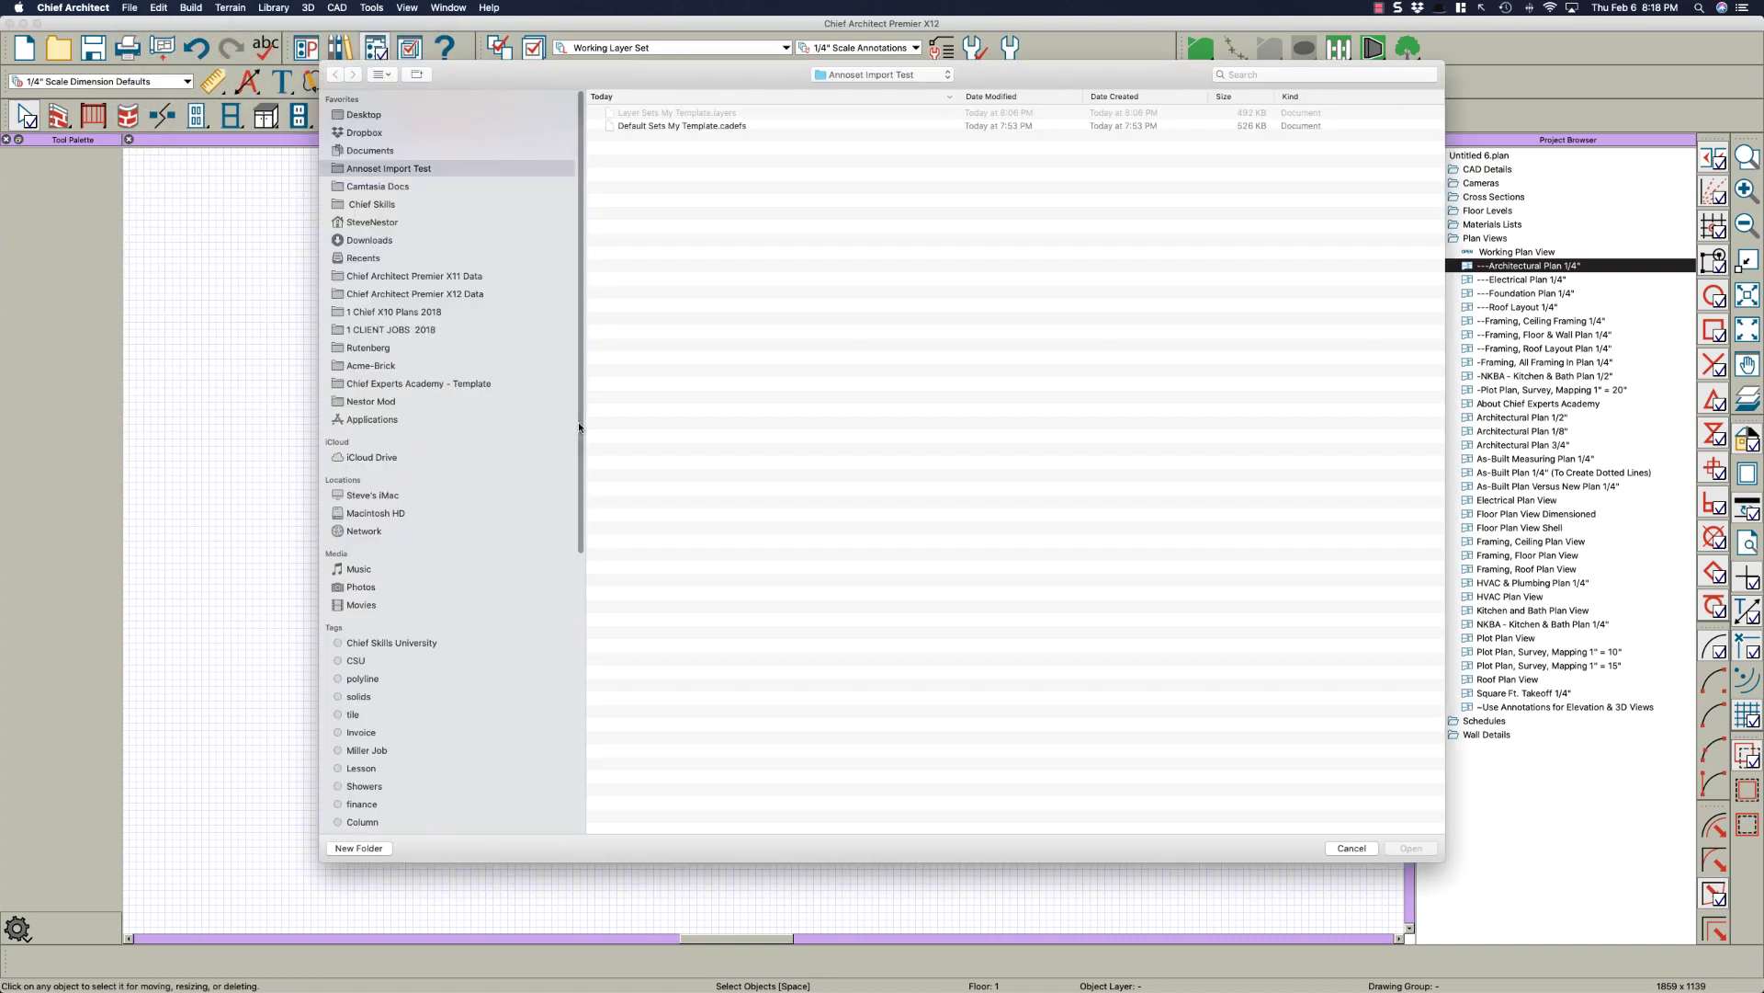
{"action": "key", "text": "Down"}
{"action": "left_click", "coordinate": [1411, 847]}
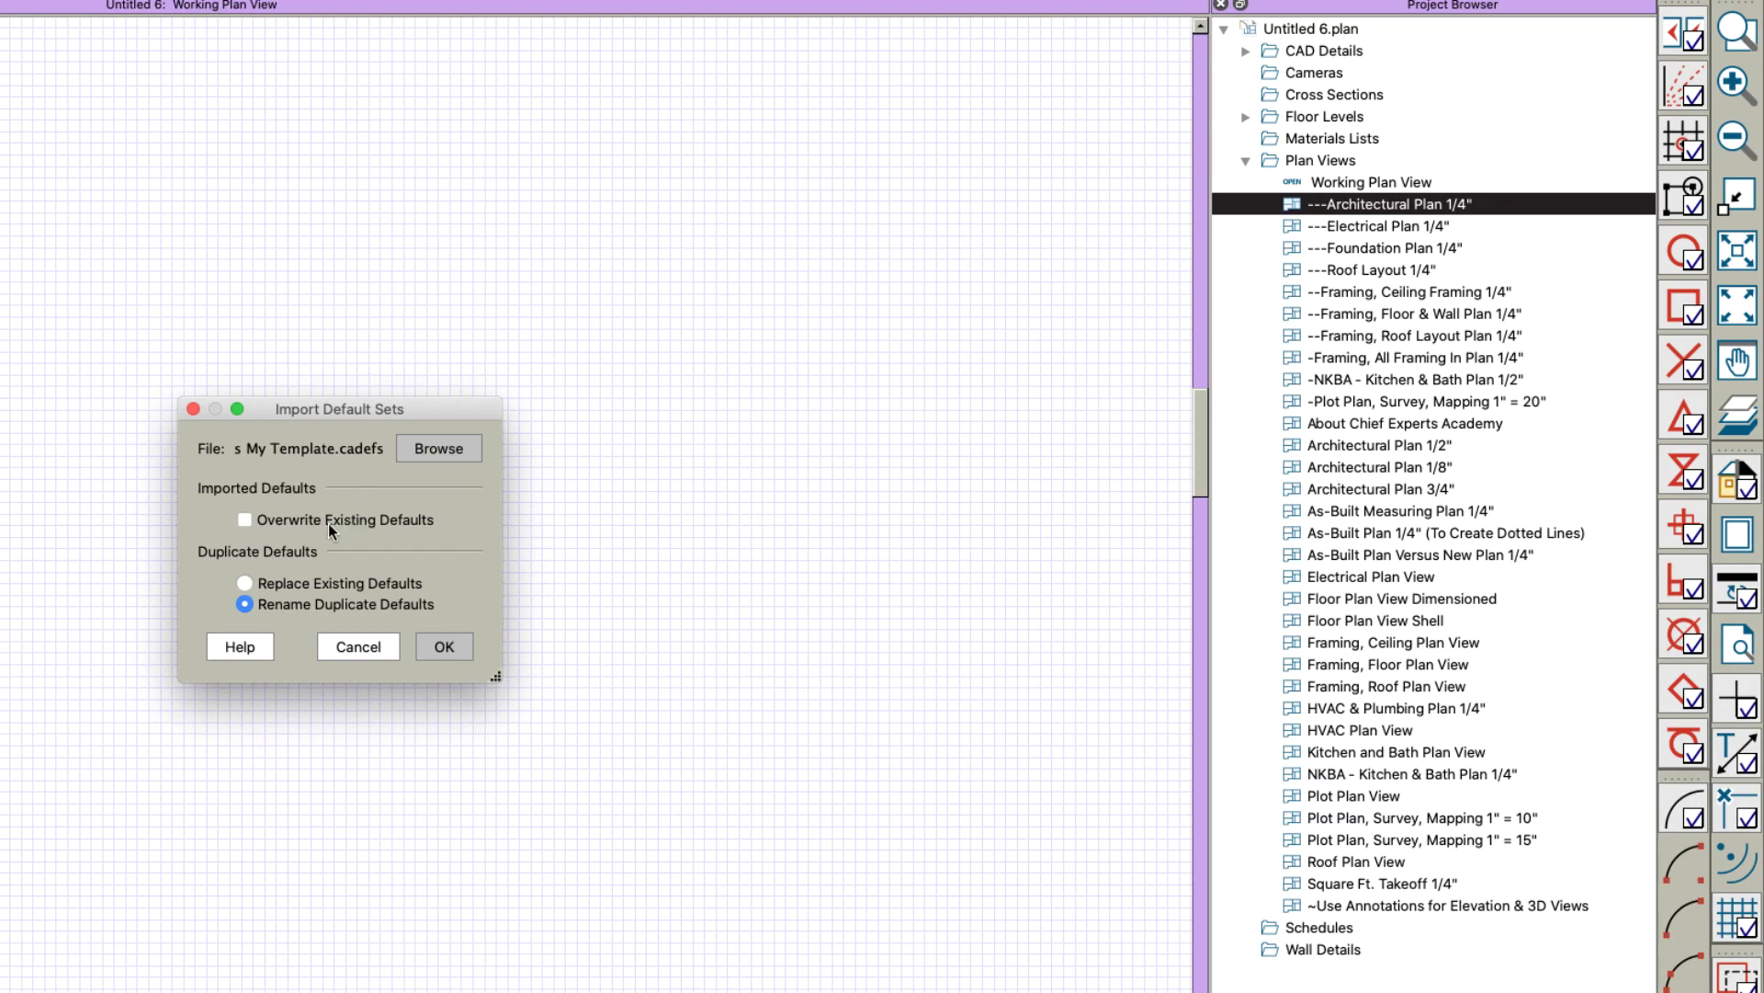
{"action": "left_click", "coordinate": [444, 646]}
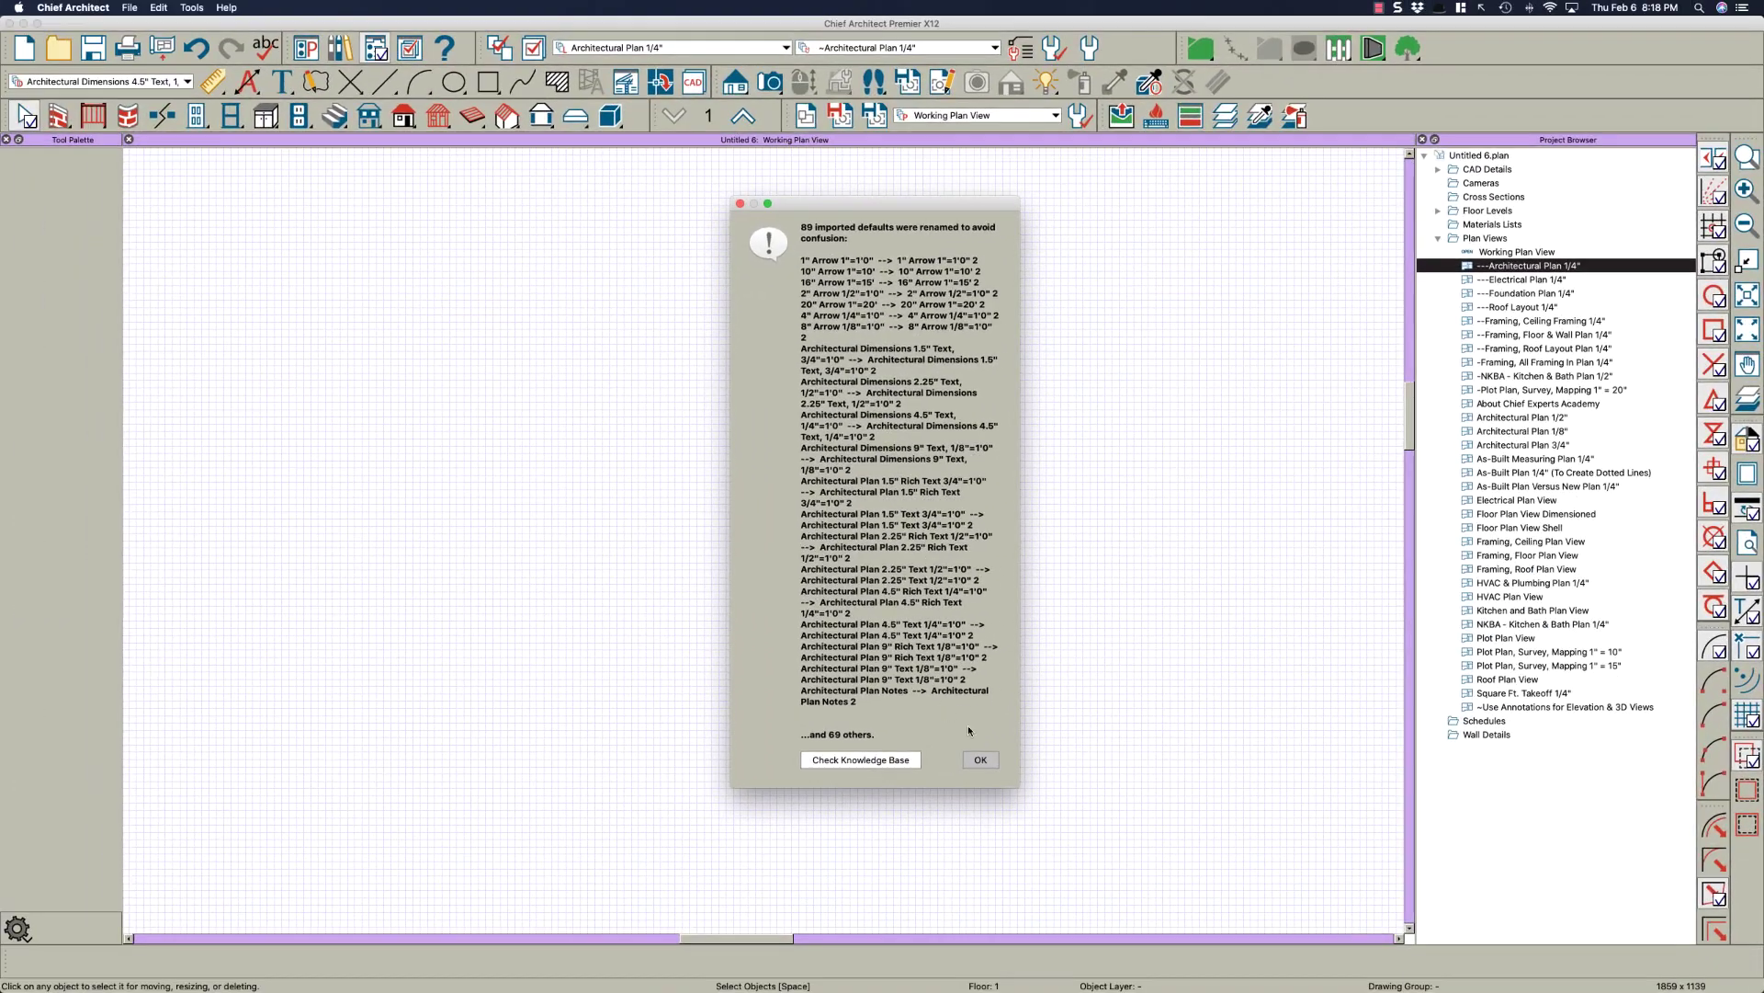
{"action": "left_click", "coordinate": [897, 800]}
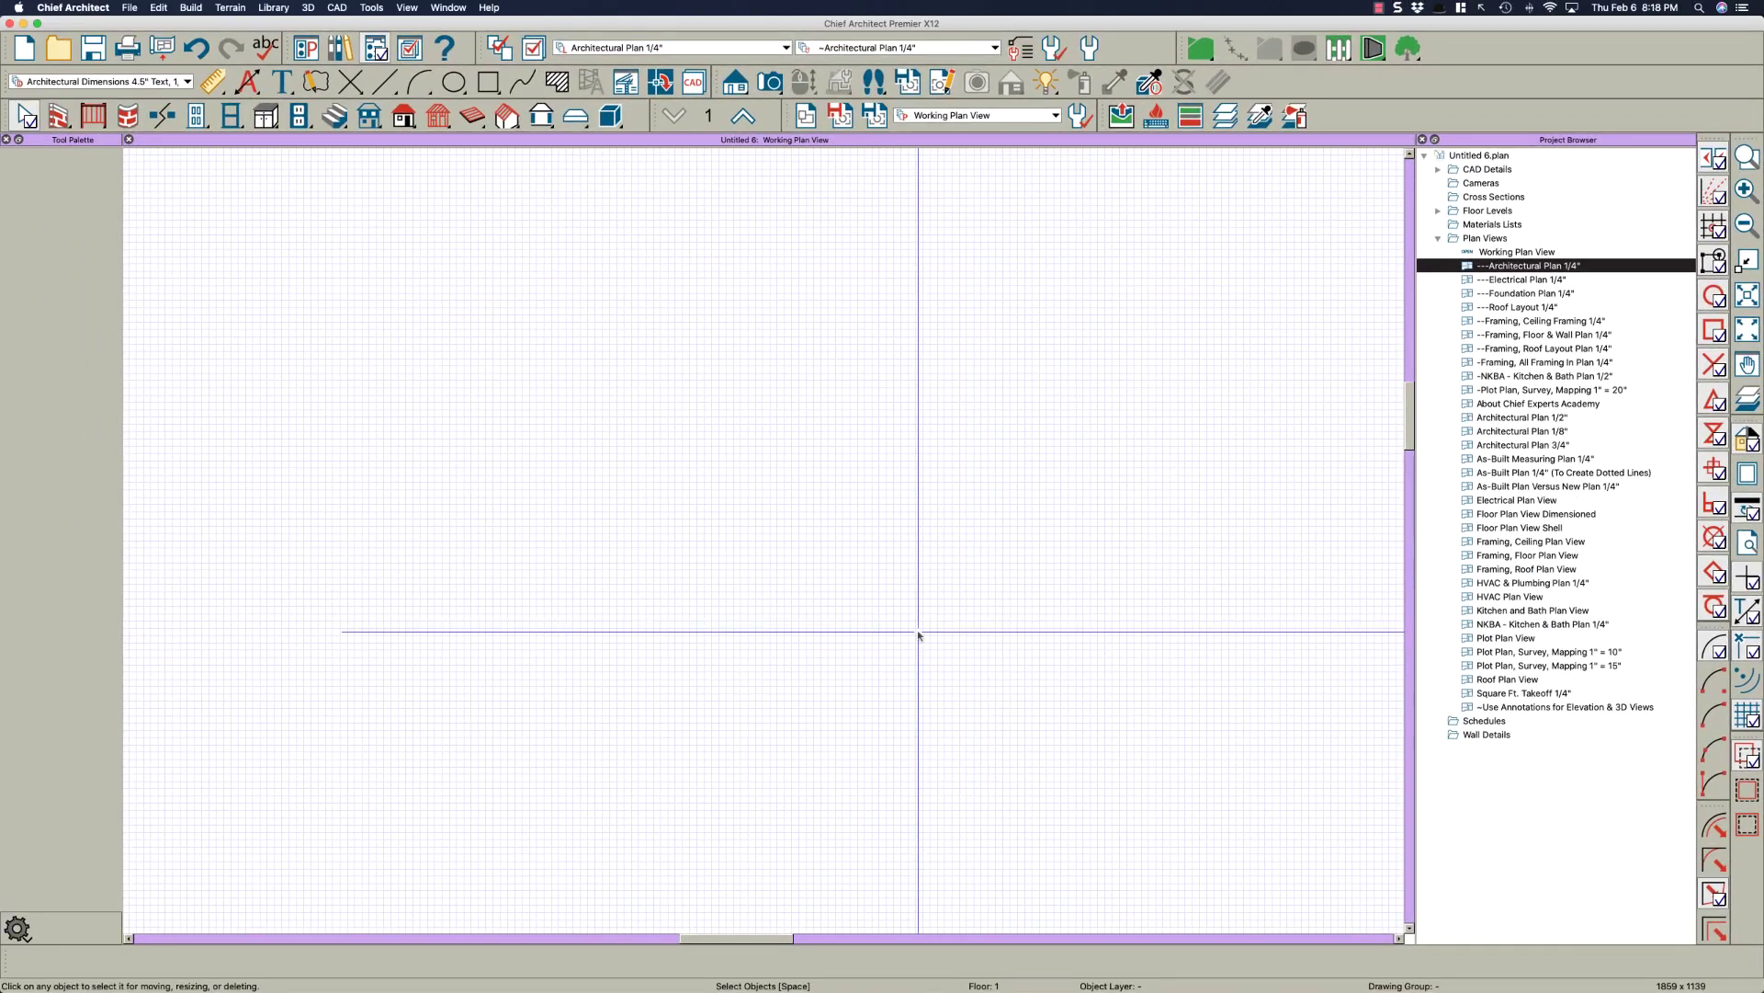
Set the ---Architectural Plan 1/4" view's Currently Using default set to ~Architectural Plan 1/4"
{"action": "left_click", "coordinate": [859, 51]}
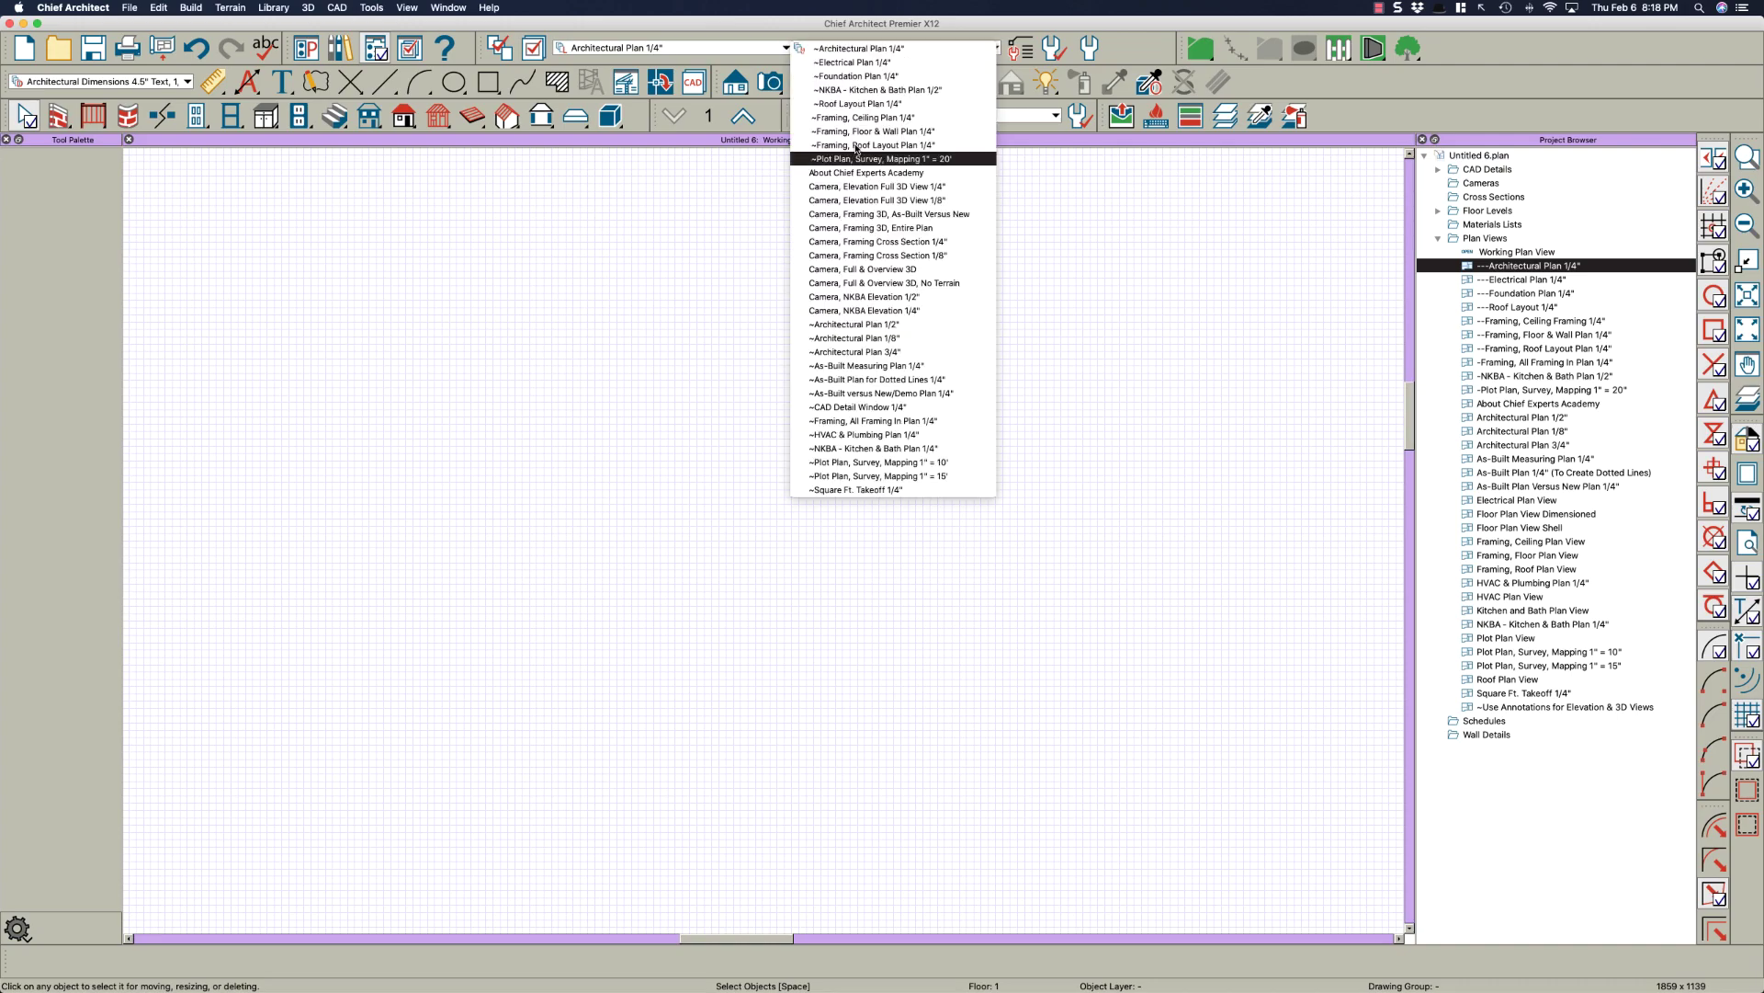
{"action": "left_click", "coordinate": [859, 104]}
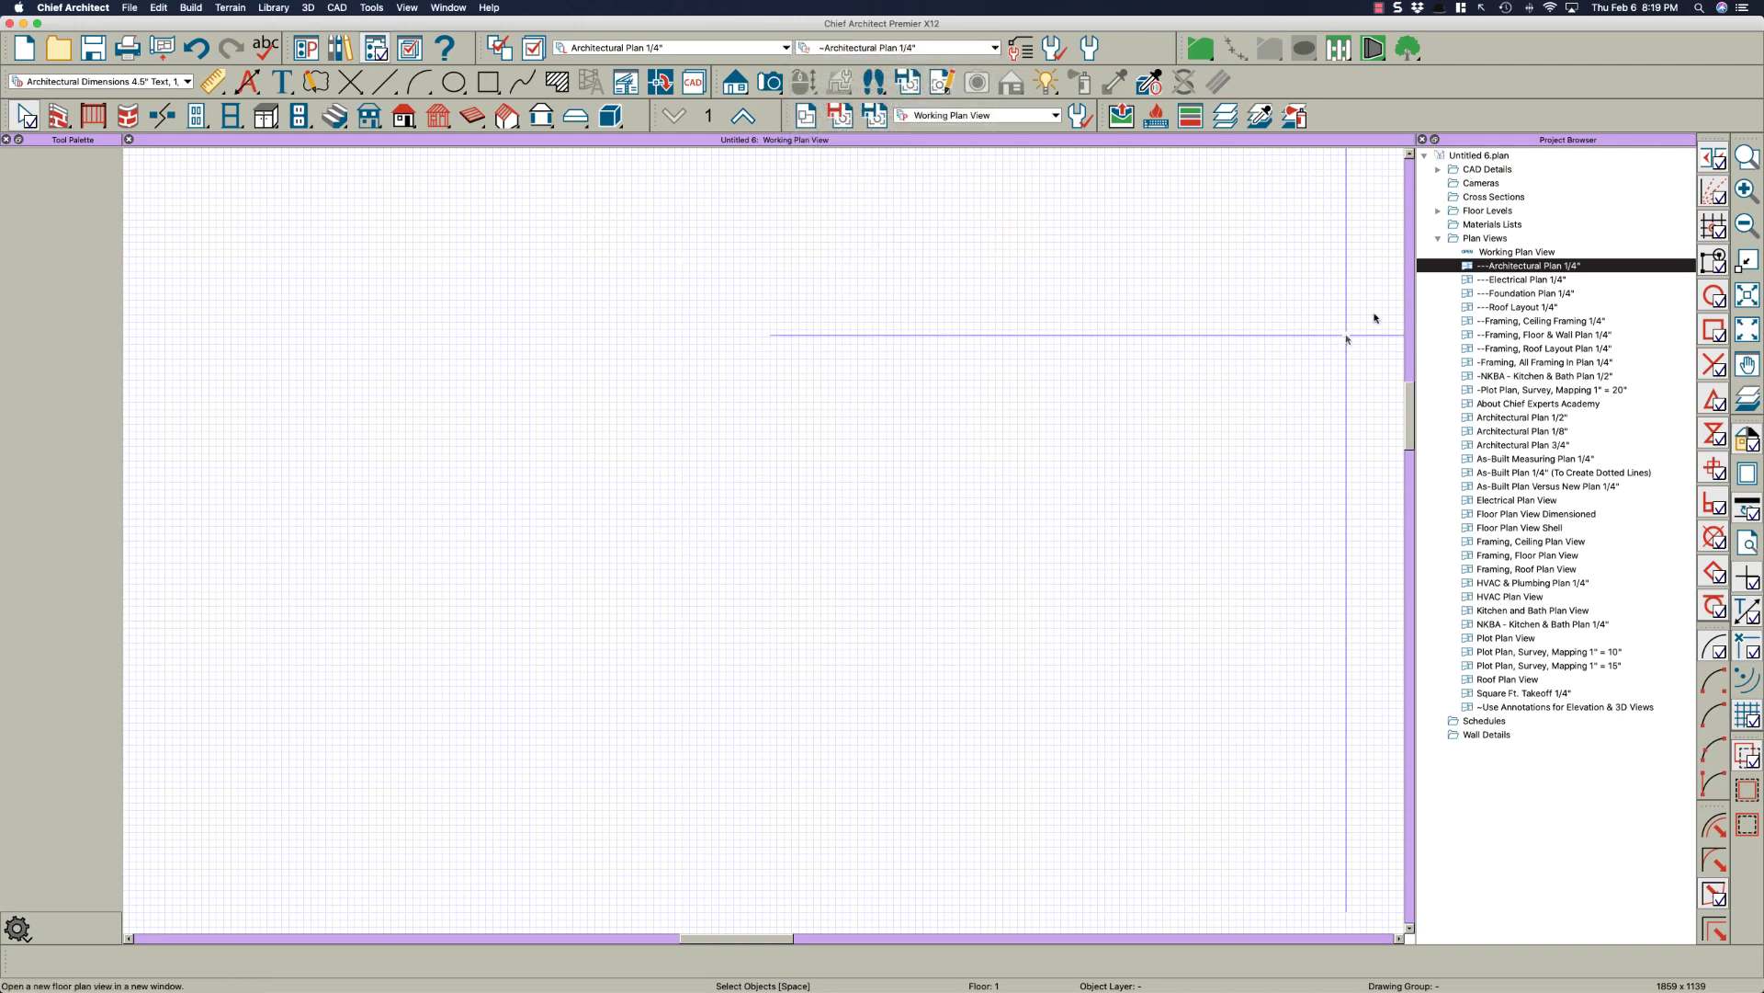
{"action": "right_click", "coordinate": [1501, 266]}
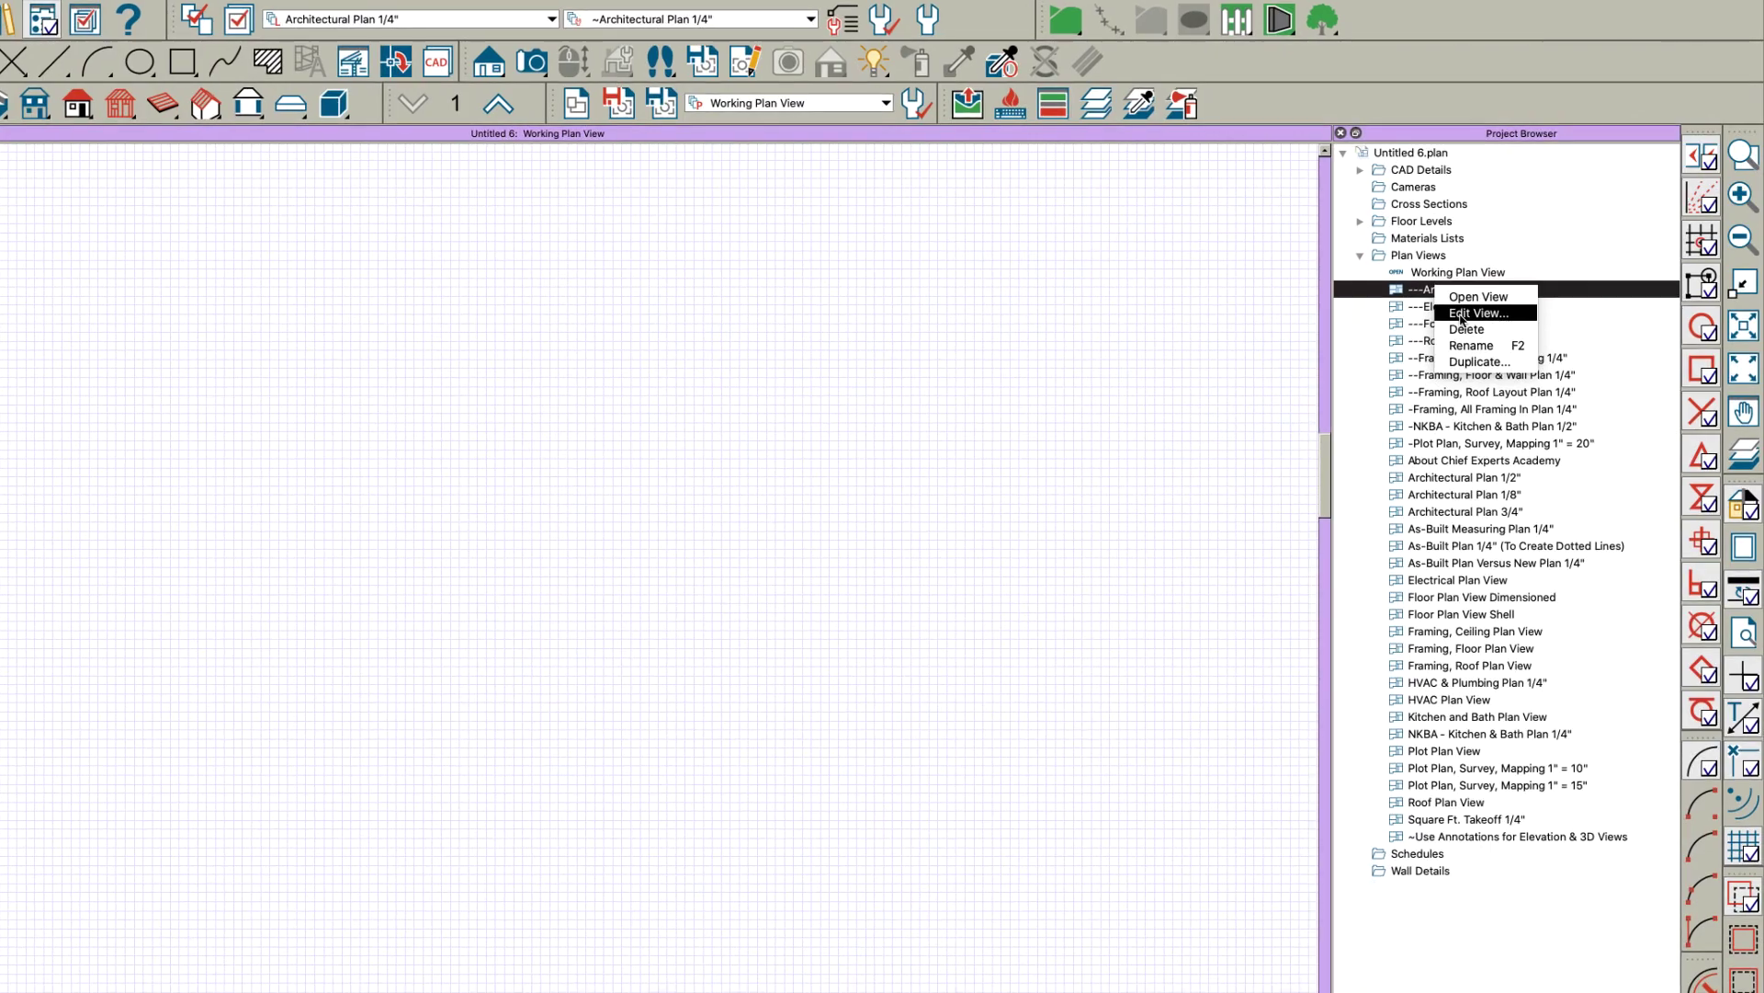
{"action": "left_click", "coordinate": [1470, 314]}
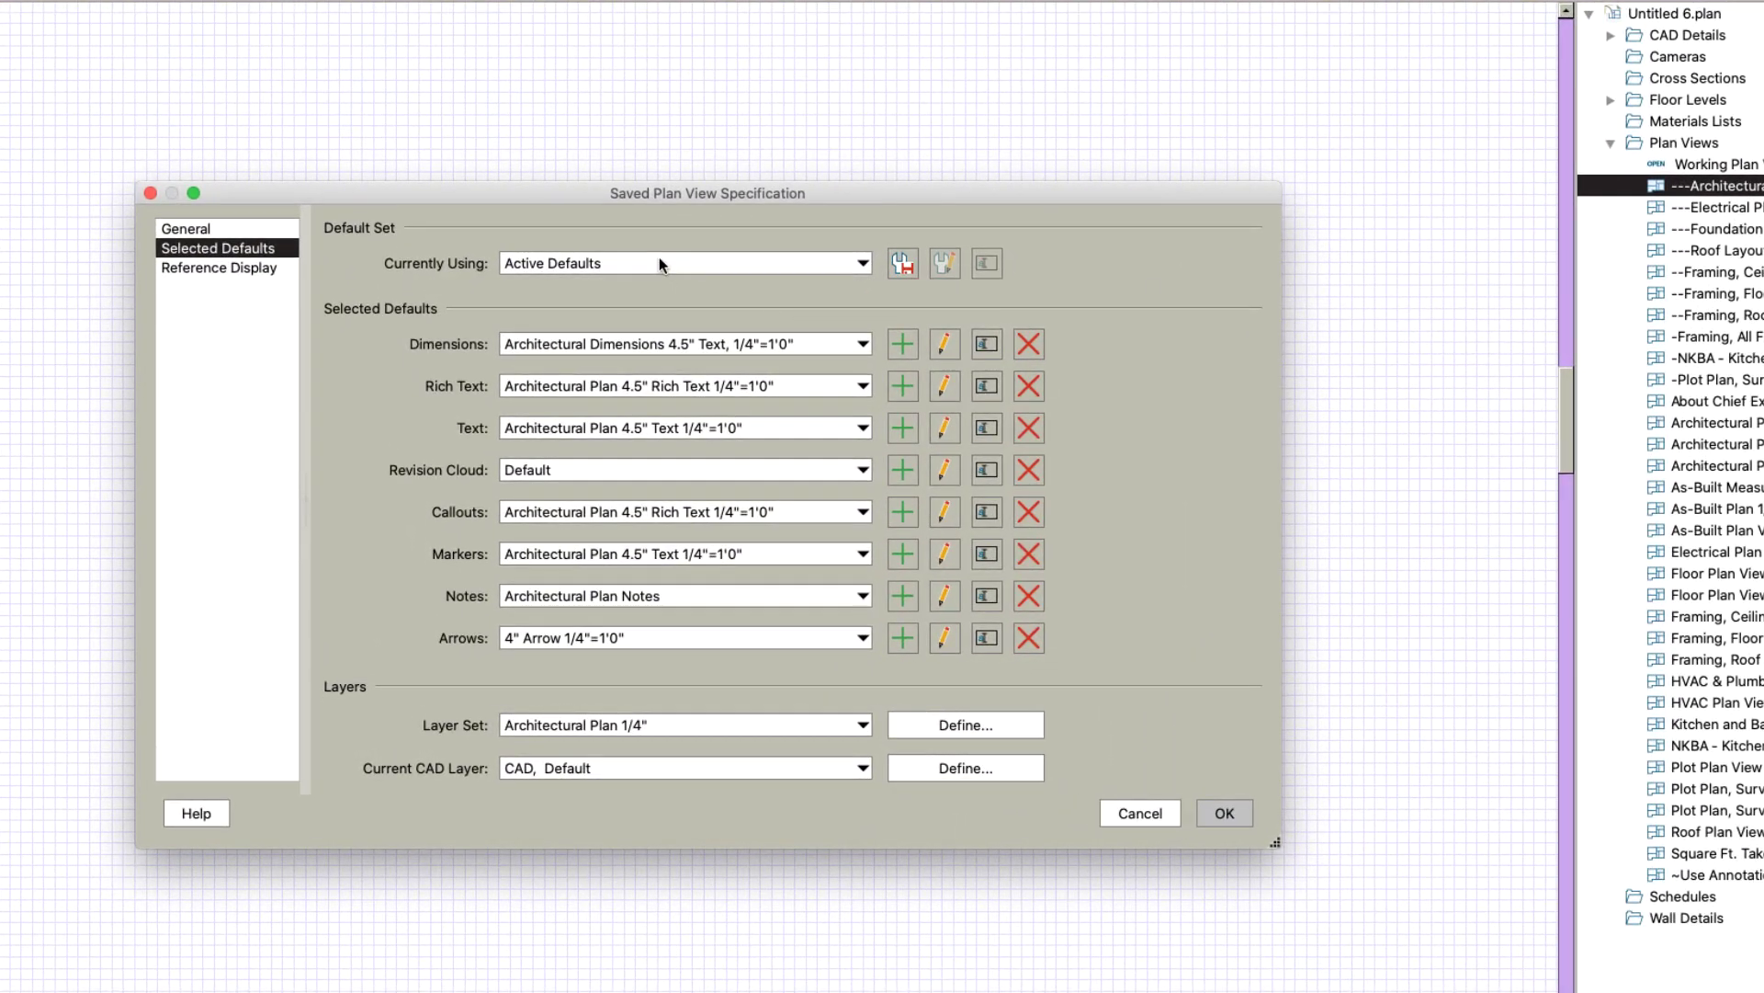
{"action": "left_click", "coordinate": [659, 256]}
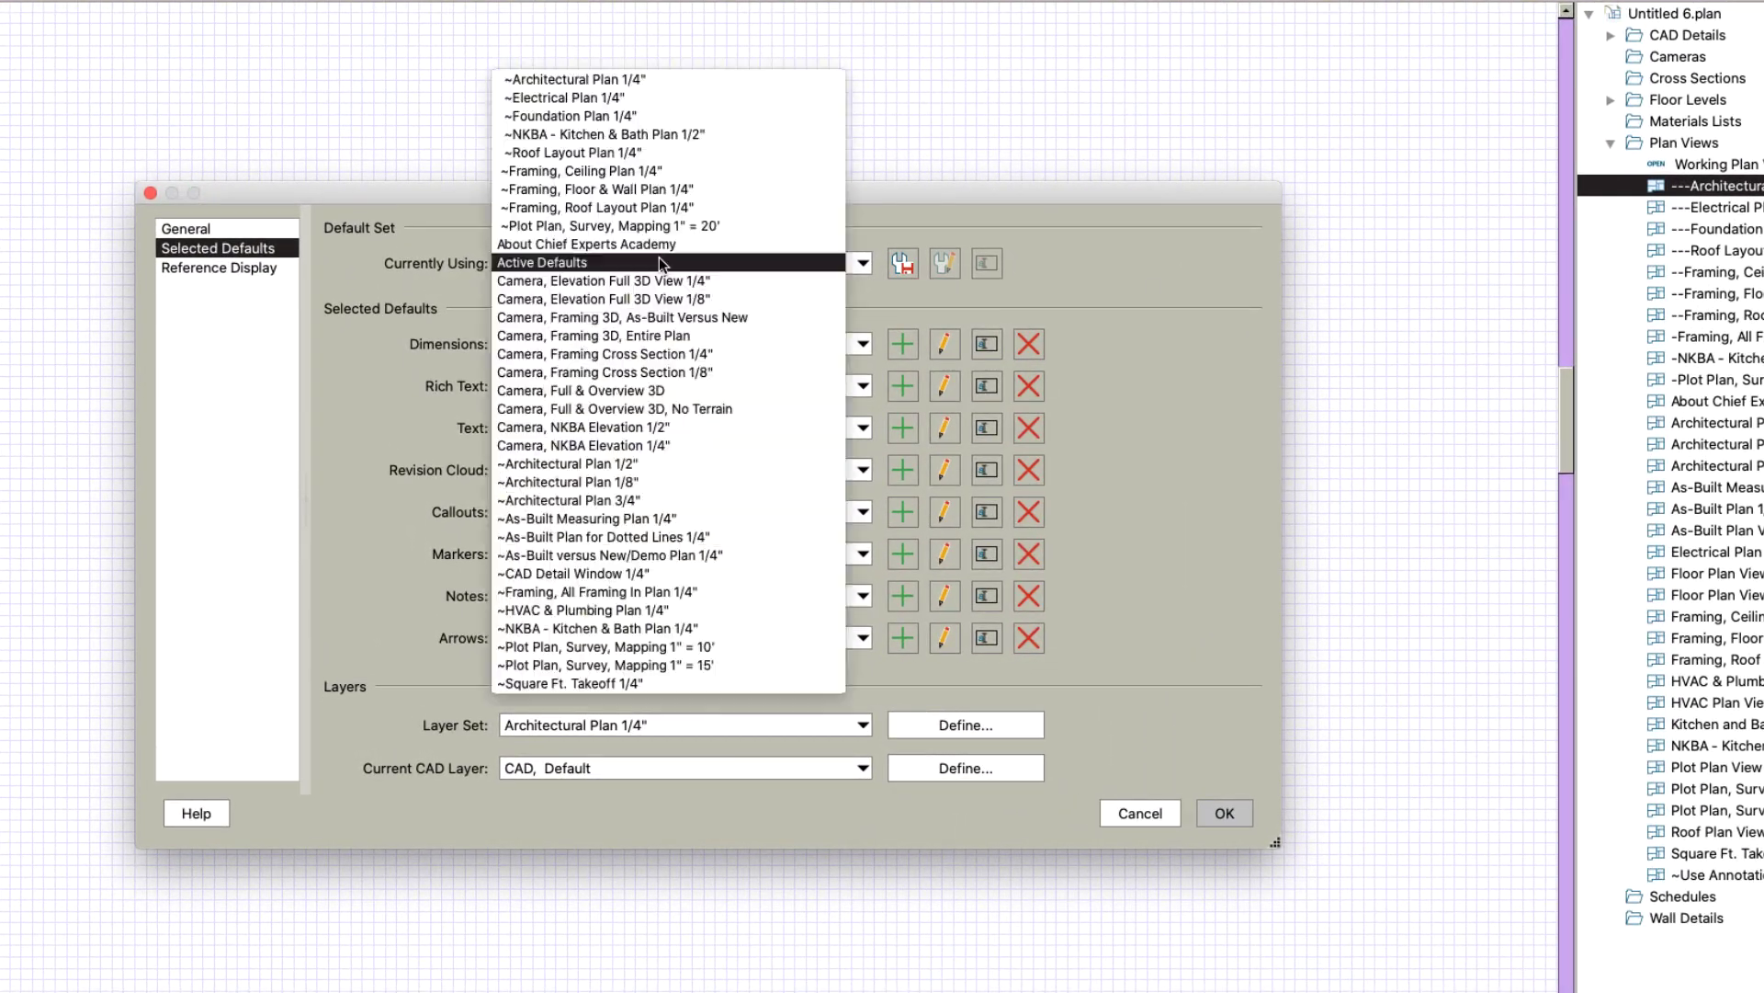
{"action": "left_click", "coordinate": [588, 80]}
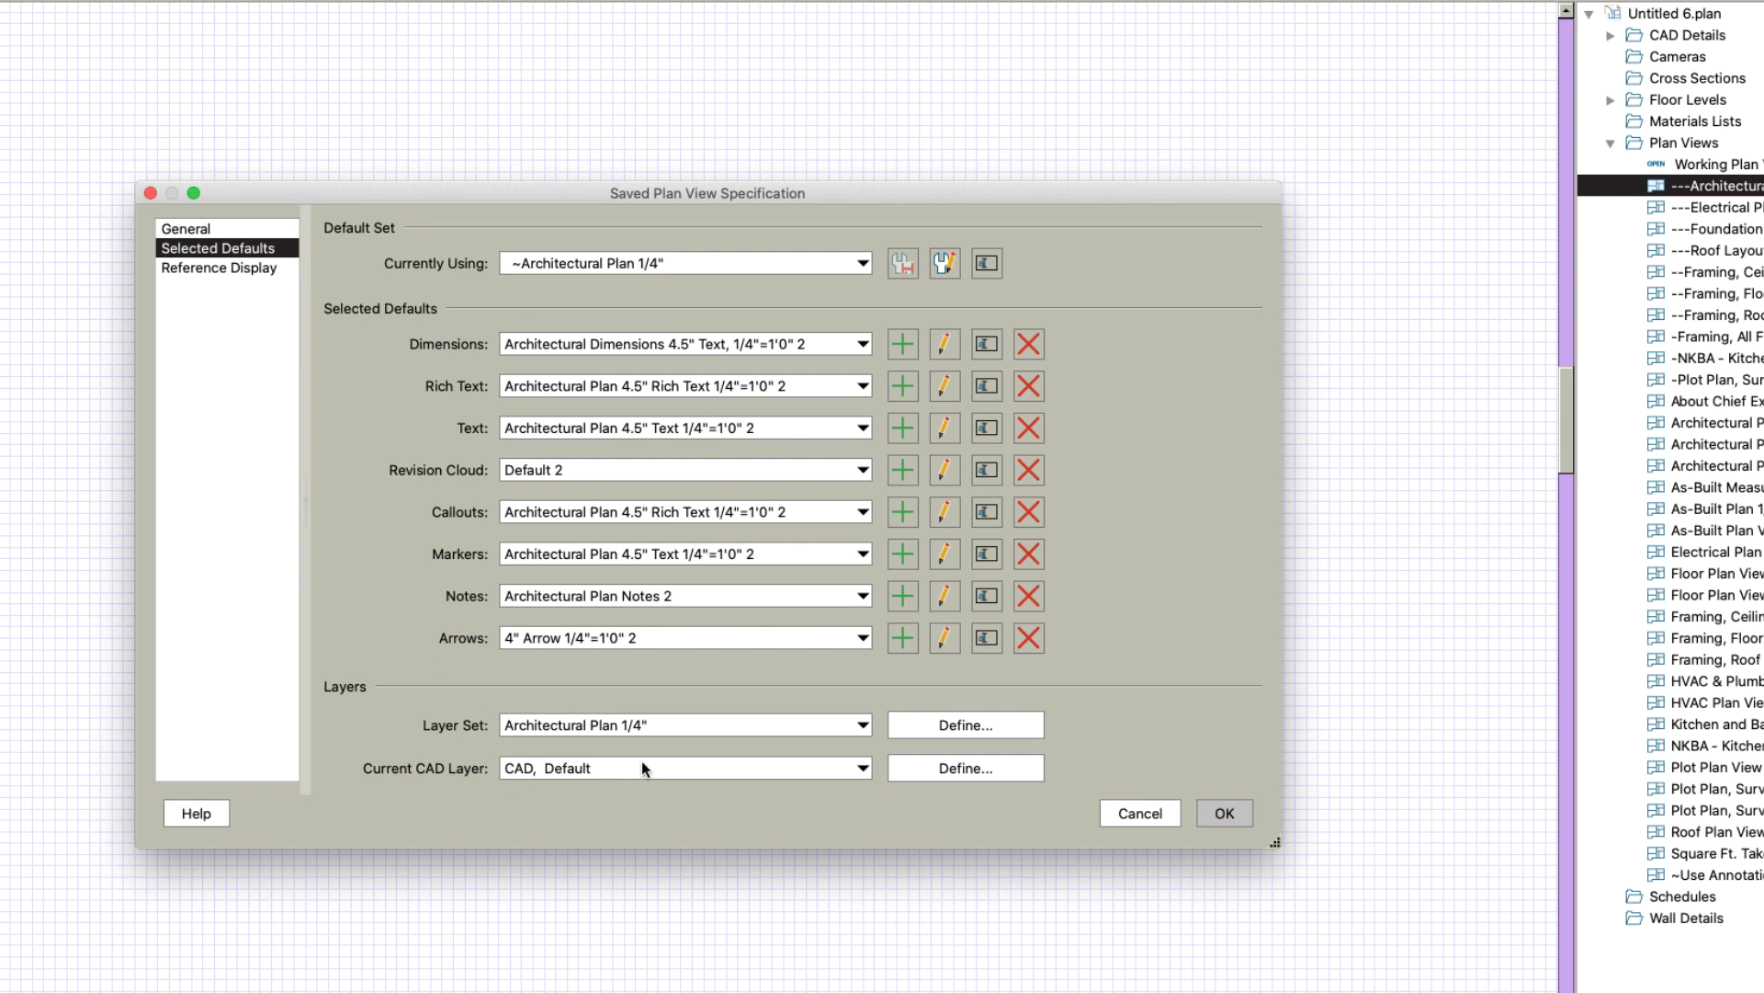
{"action": "left_click", "coordinate": [188, 228]}
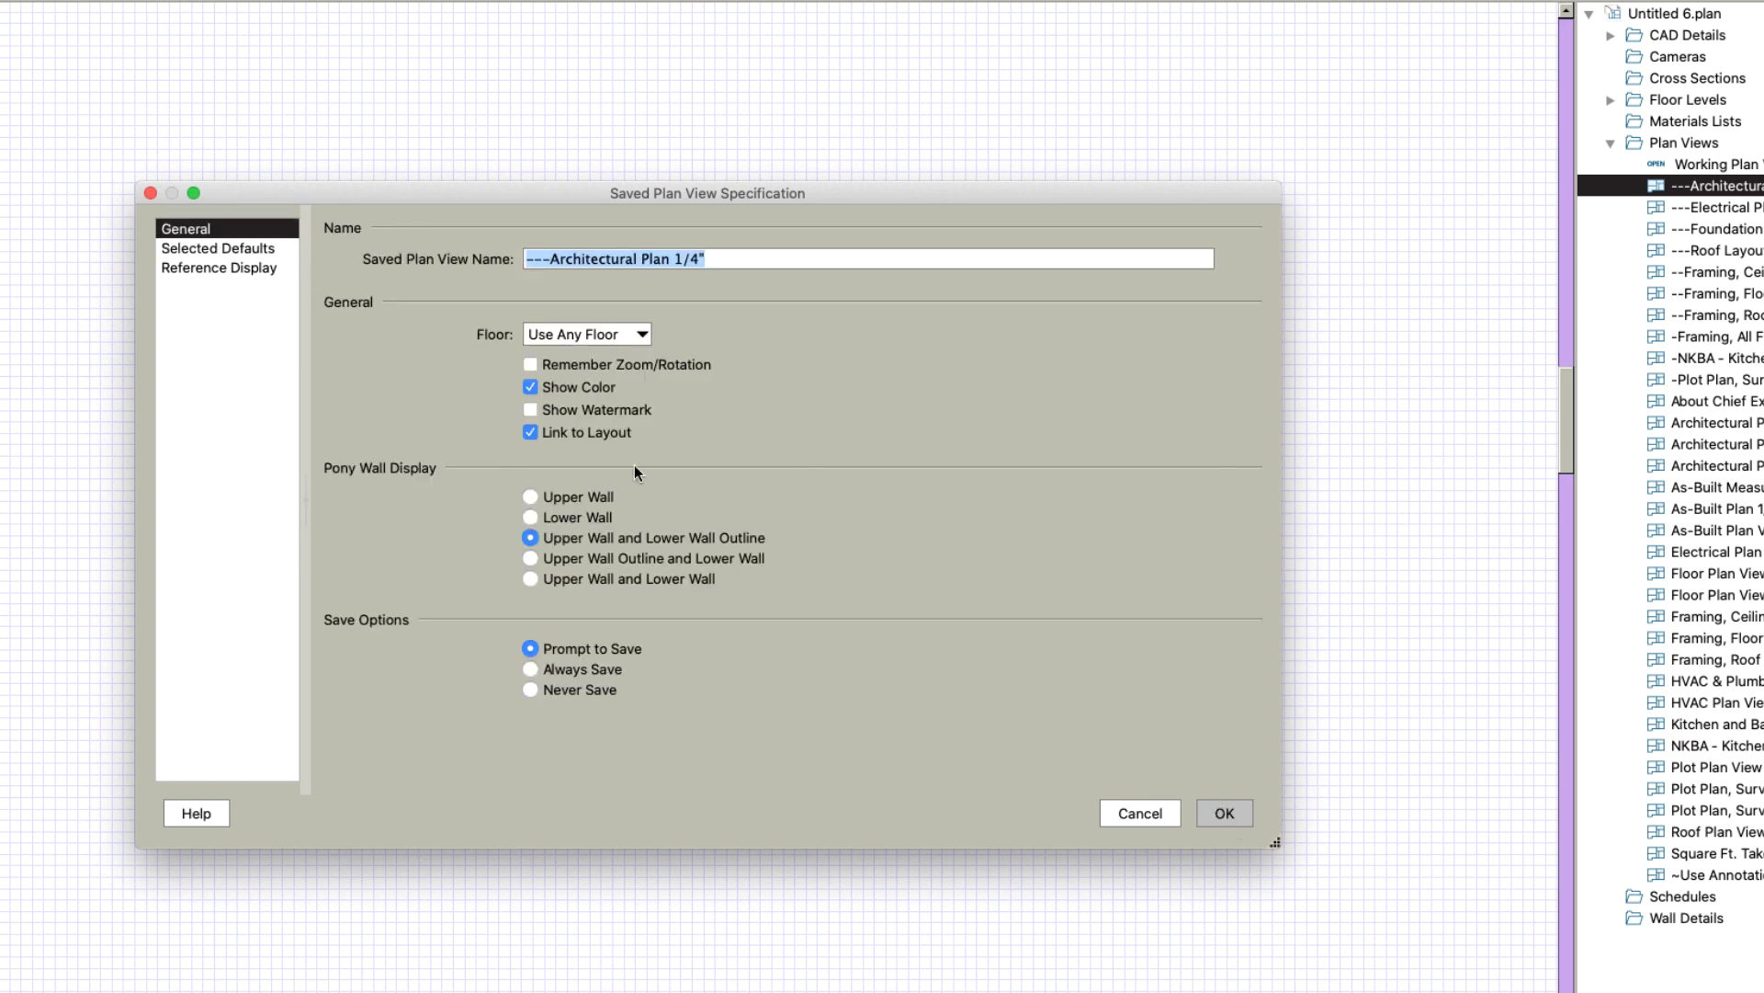
{"action": "left_click", "coordinate": [1224, 812]}
{"action": "left_click", "coordinate": [1740, 207]}
Assign the ~Electrical Plan 1/4" default set to the ---Electrical Plan 1/4" view
{"action": "right_click", "coordinate": [1740, 204]}
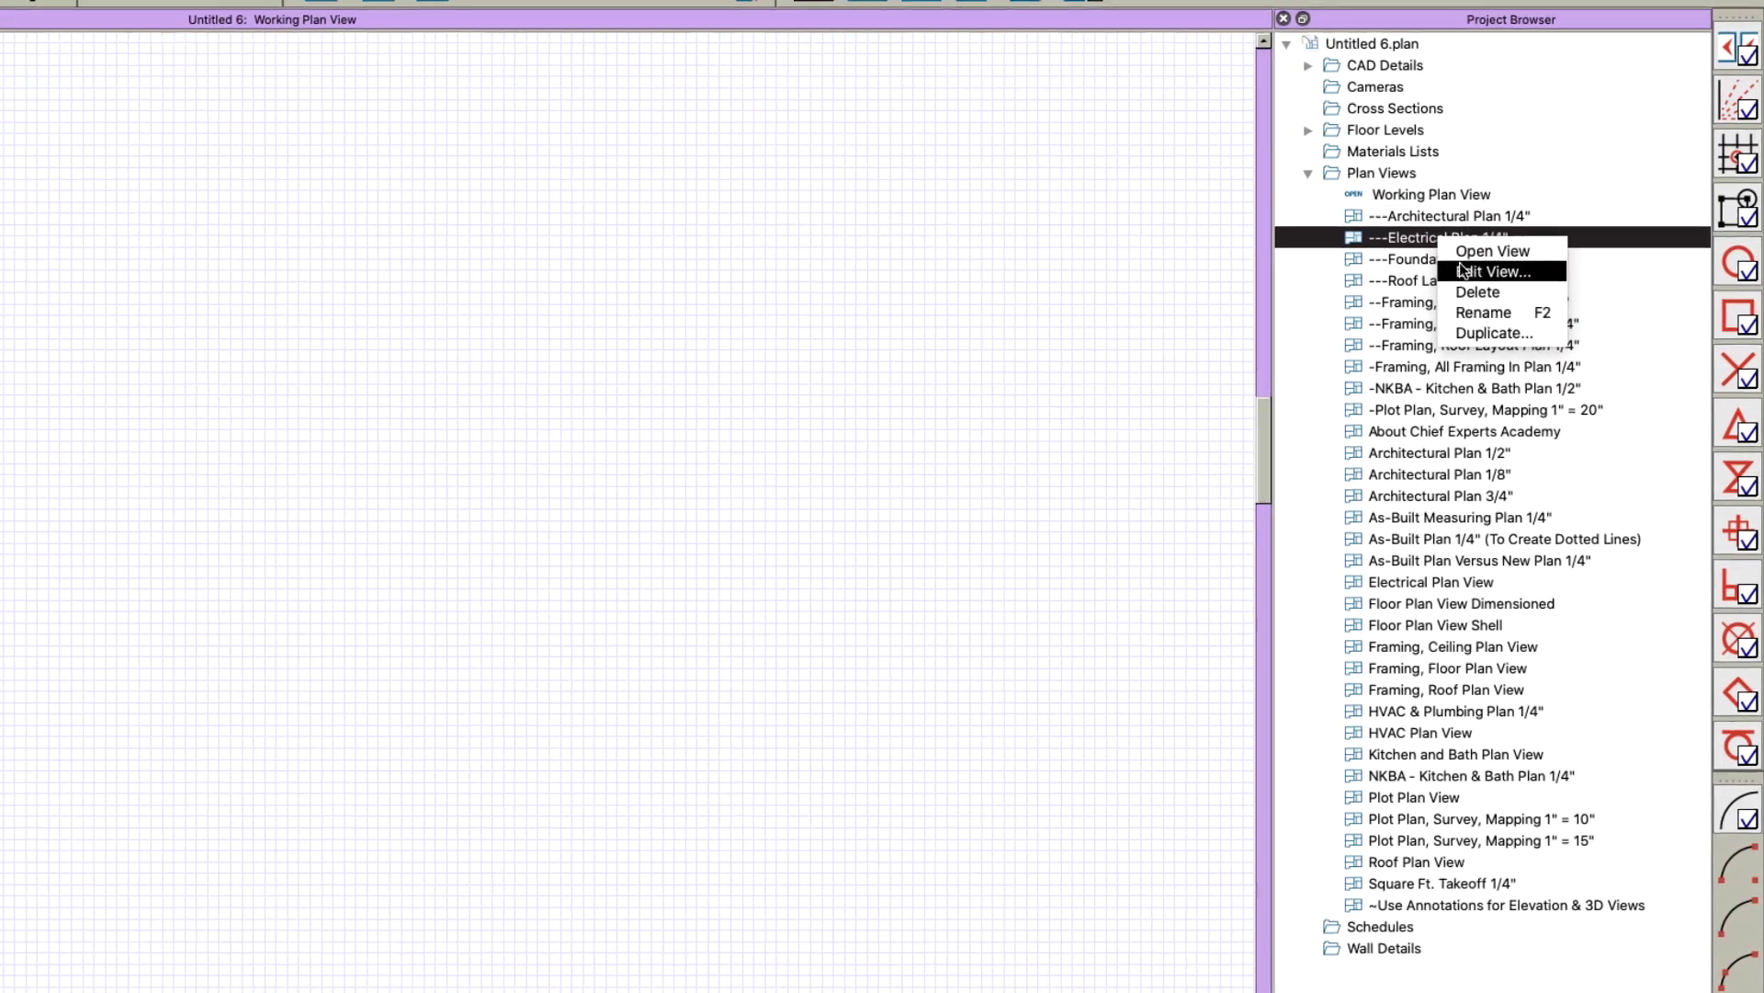
{"action": "left_click", "coordinate": [1440, 271]}
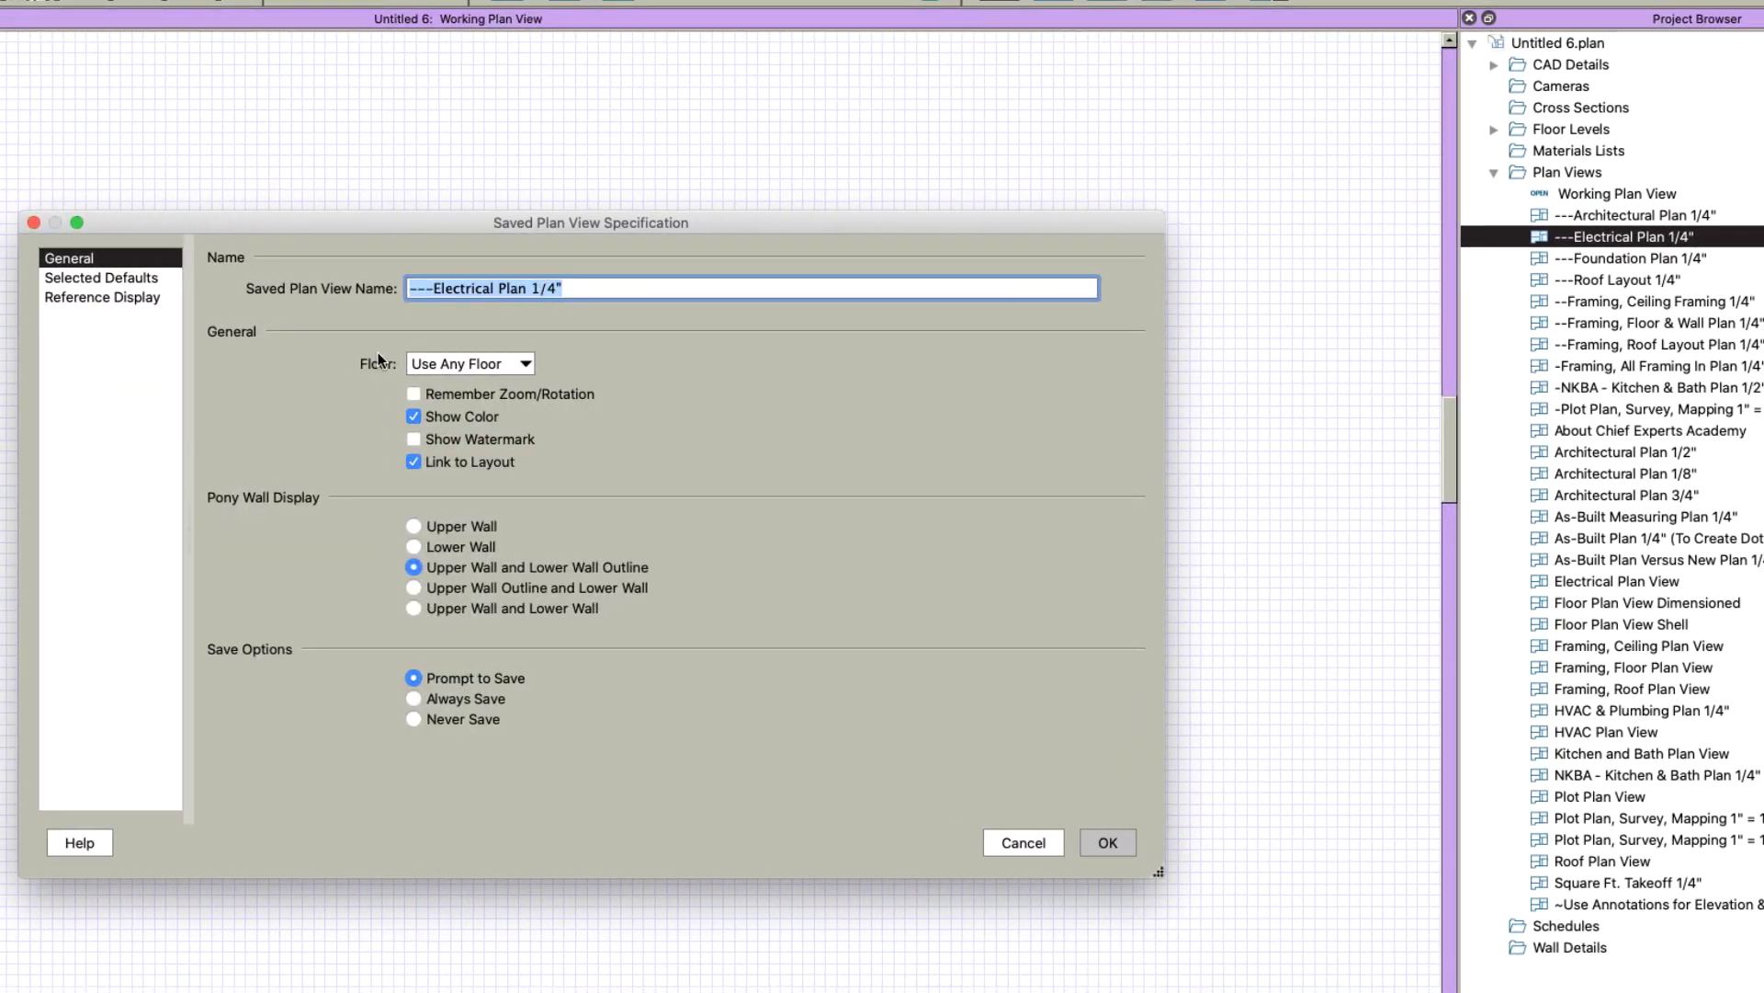
{"action": "left_click", "coordinate": [119, 278]}
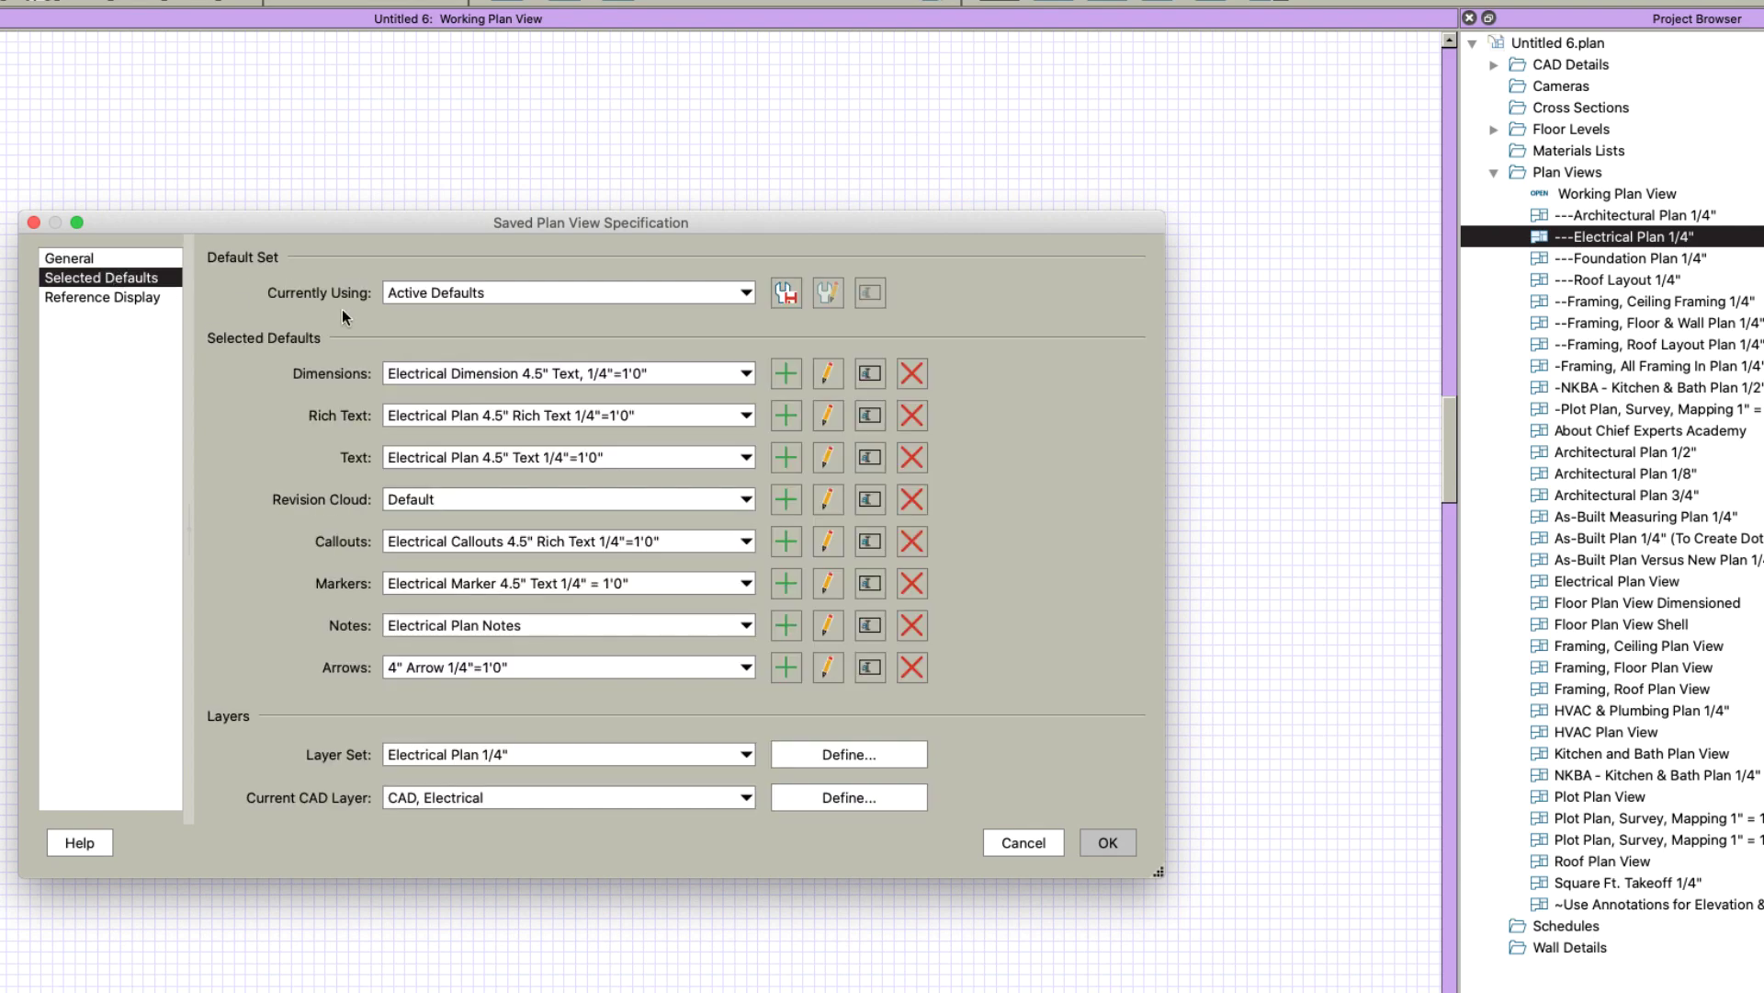
{"action": "left_click", "coordinate": [416, 304]}
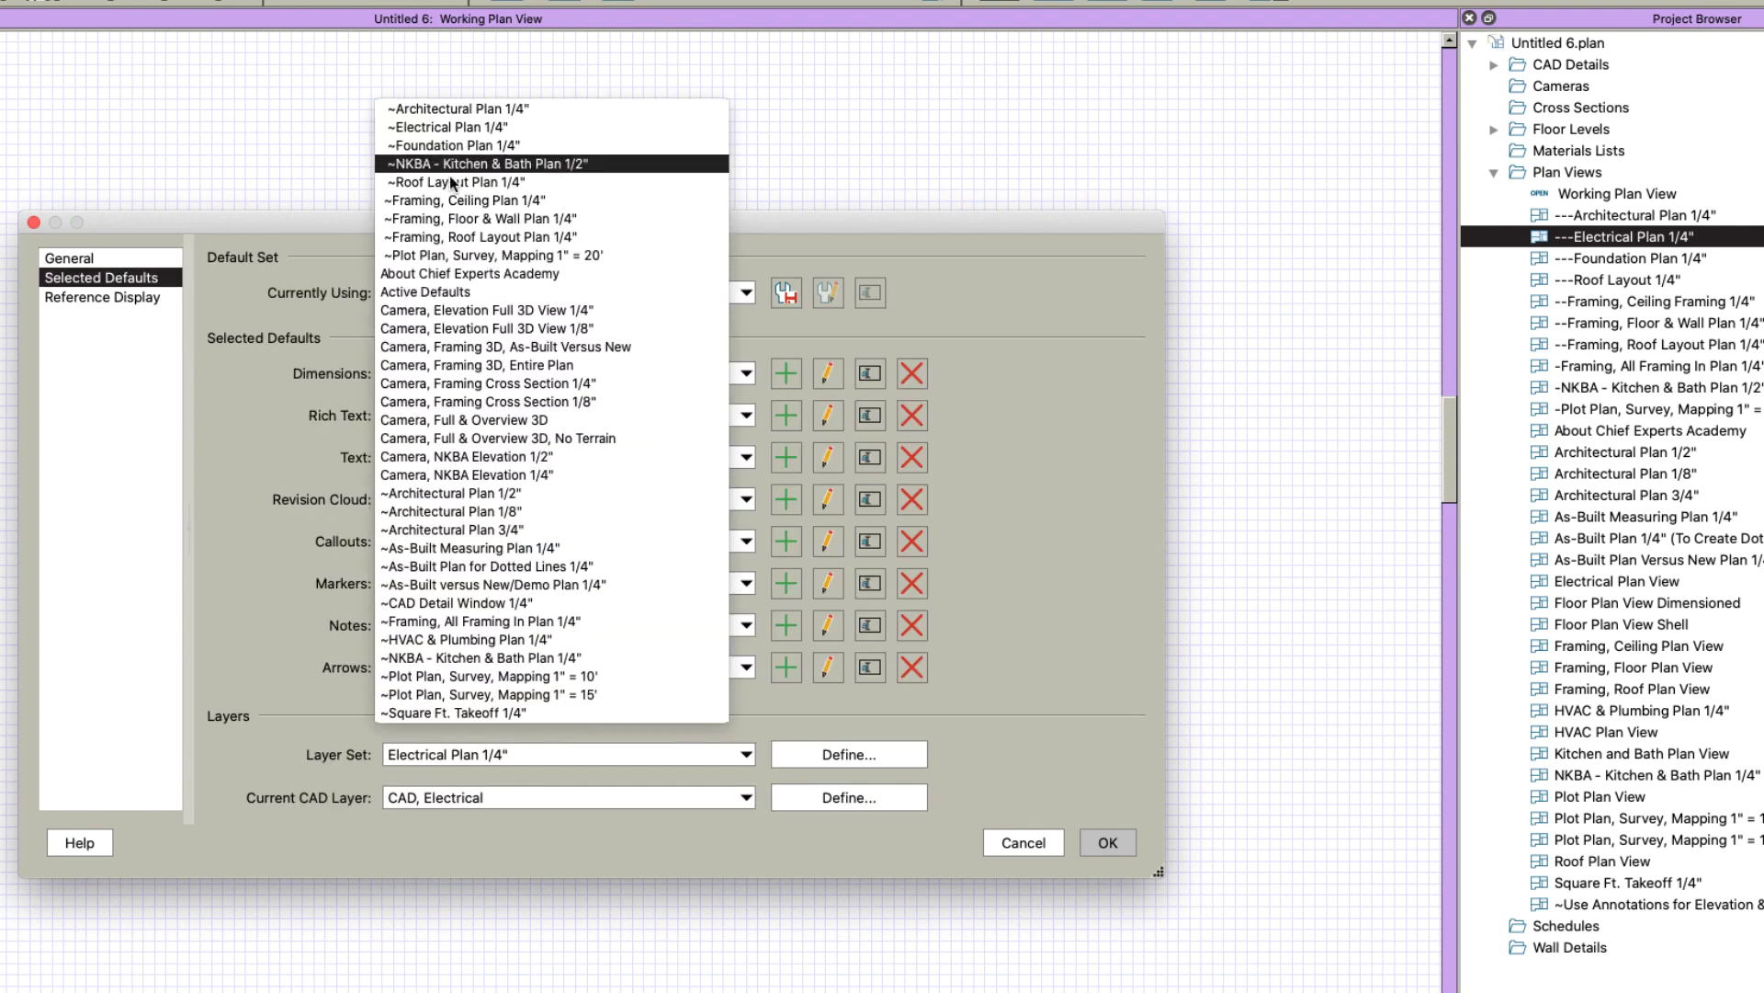
{"action": "left_click", "coordinate": [462, 126]}
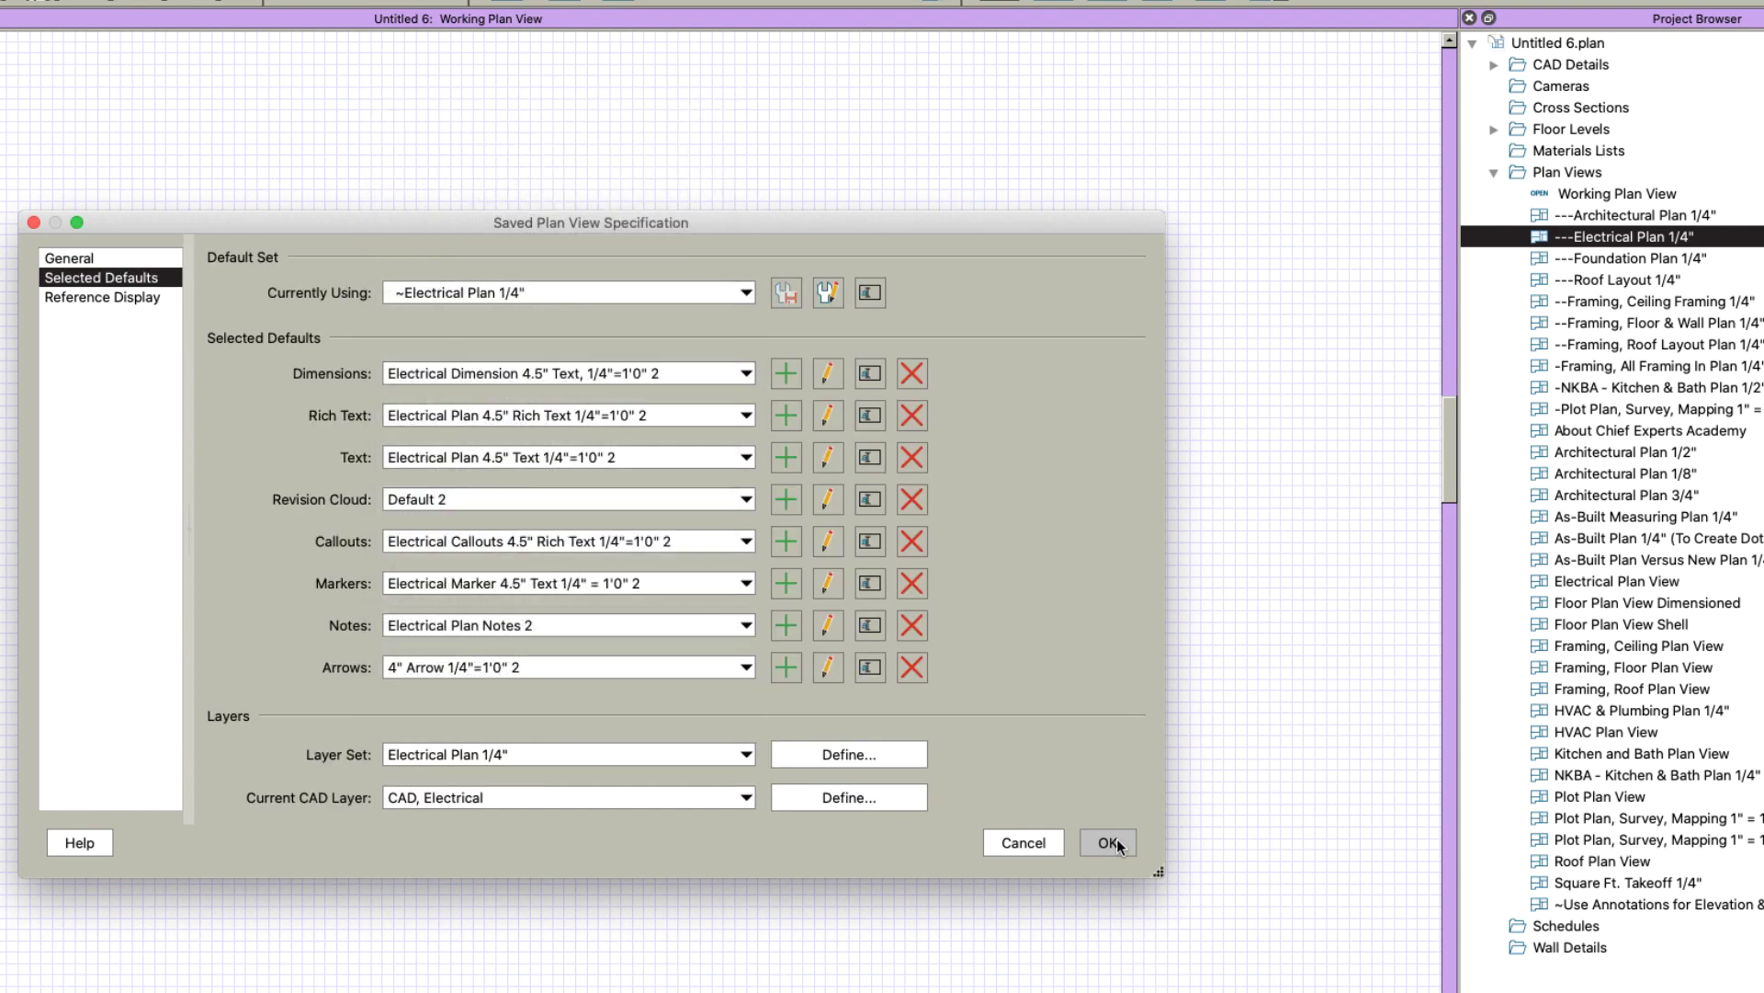
{"action": "left_click", "coordinate": [1116, 846]}
Assign the ~Foundation Plan 1/4" default set to the ---Foundation Plan 1/4" view
{"action": "left_click", "coordinate": [1587, 255]}
{"action": "right_click", "coordinate": [1586, 256]}
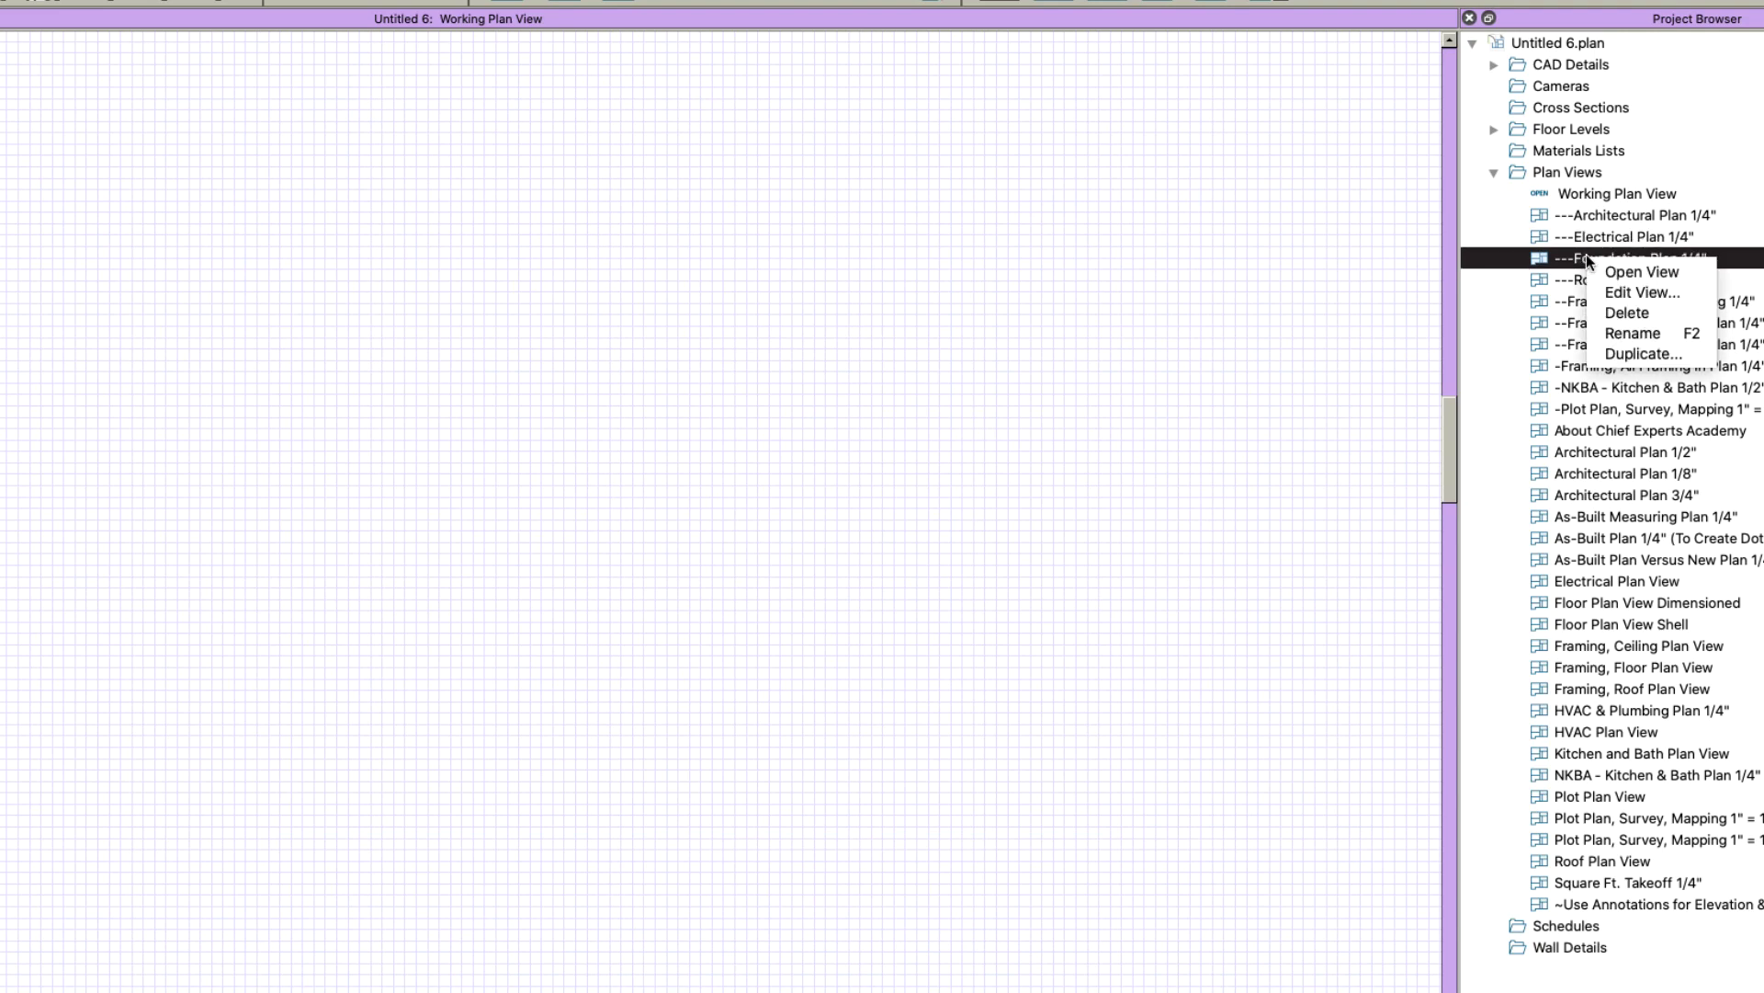
{"action": "left_click", "coordinate": [1624, 291]}
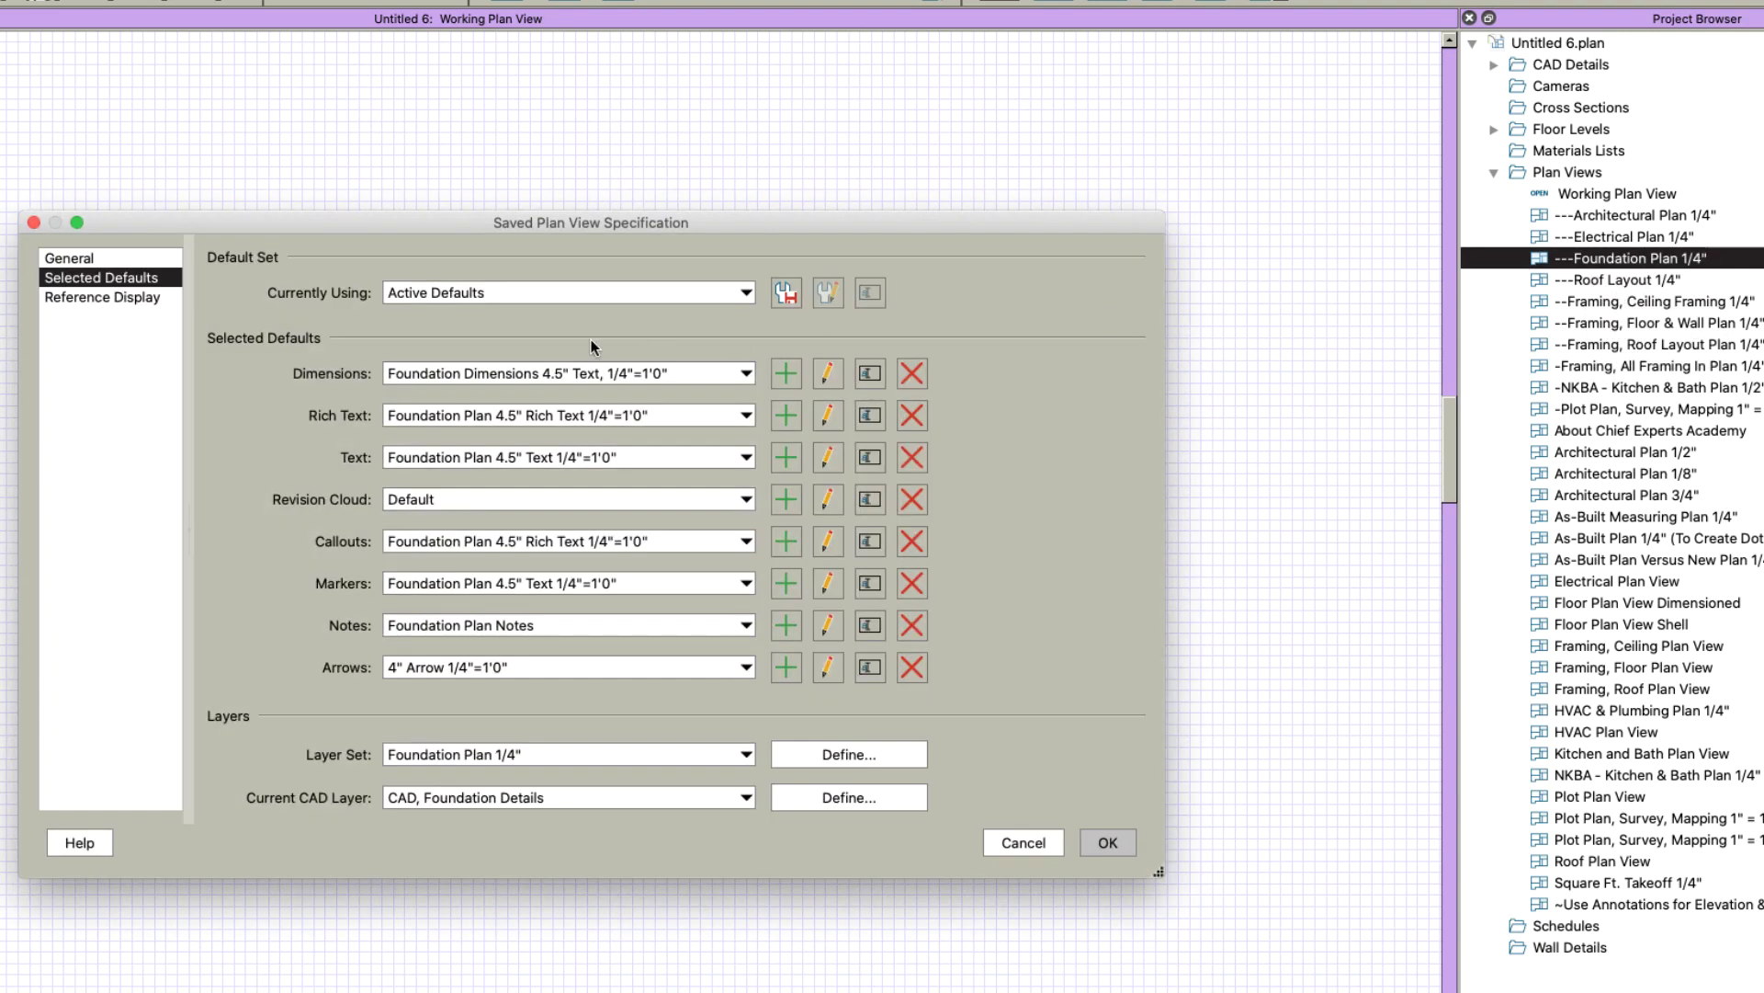
{"action": "left_click", "coordinate": [449, 294]}
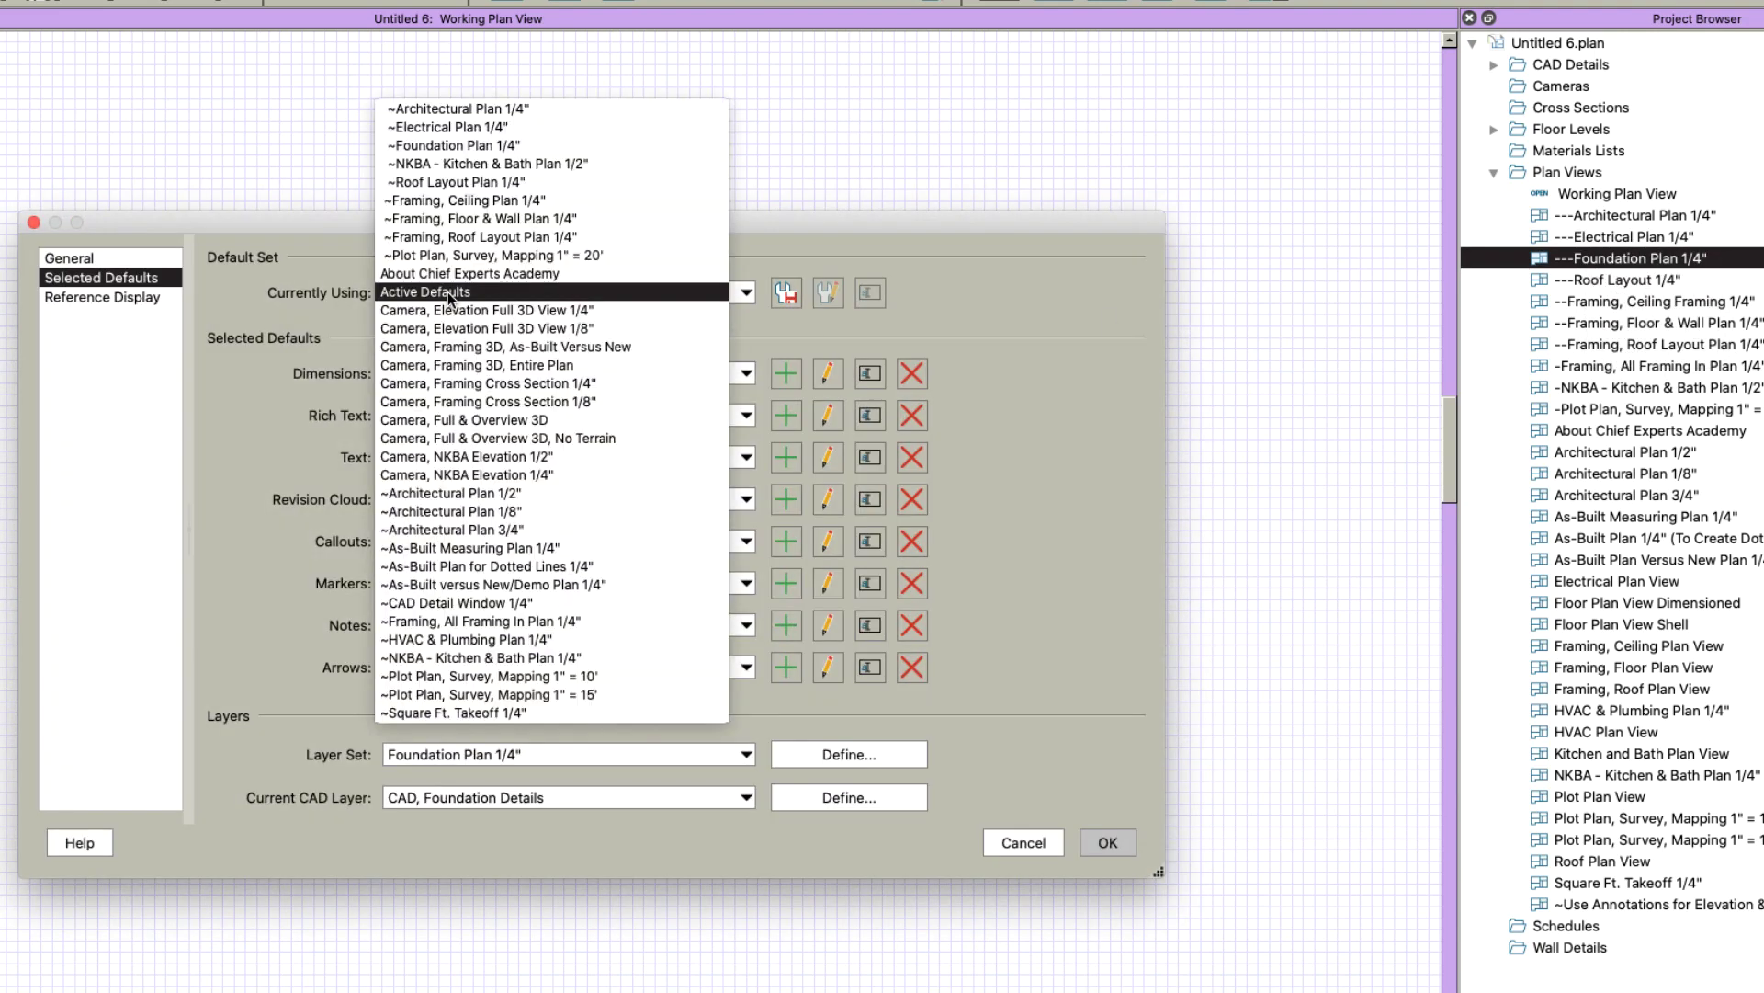
{"action": "left_click", "coordinate": [450, 145]}
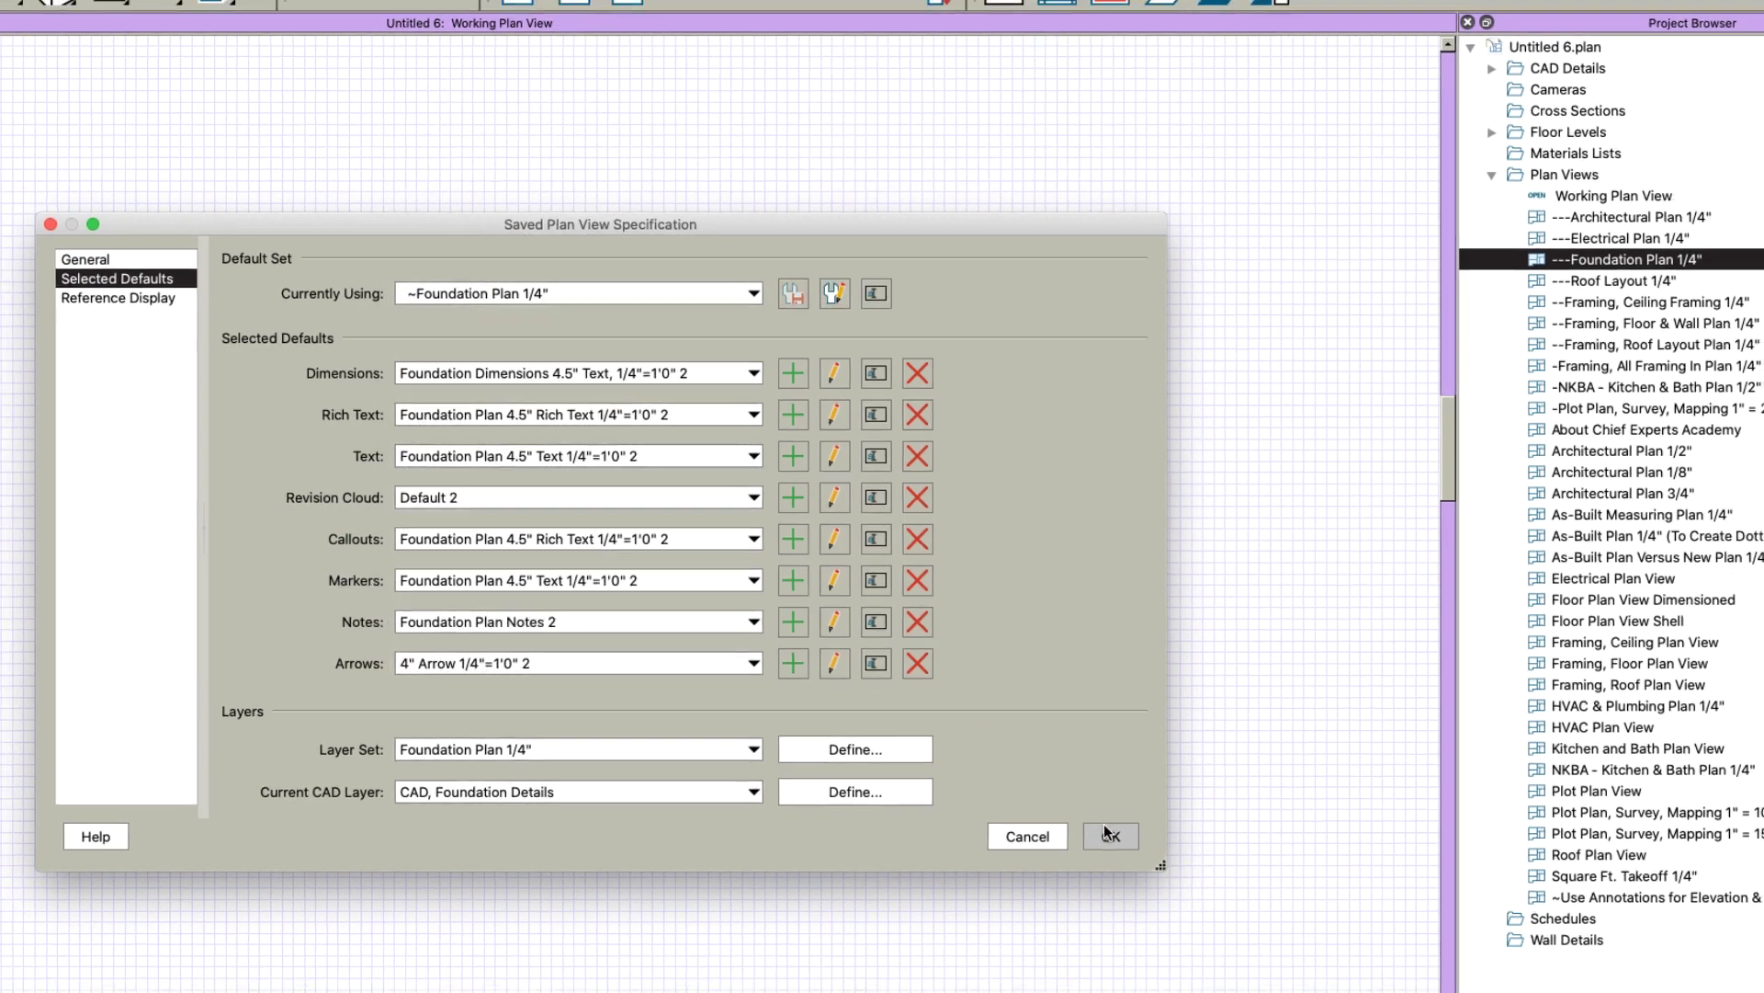
{"action": "left_click", "coordinate": [1105, 835]}
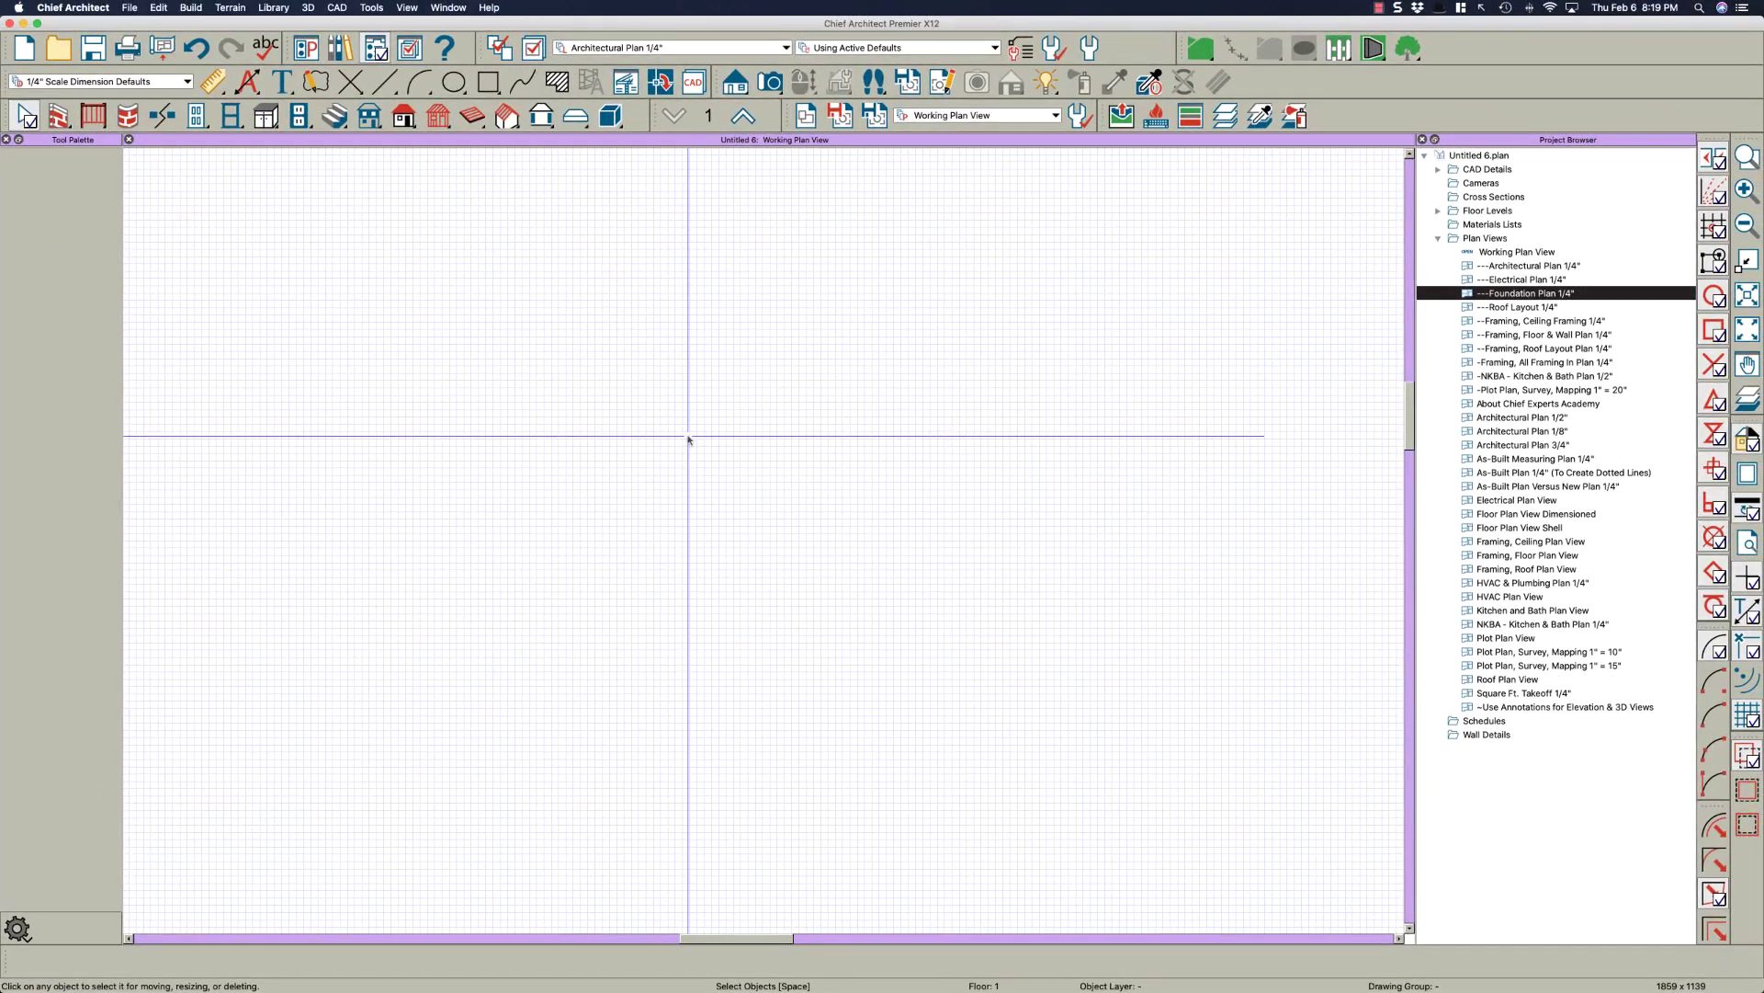